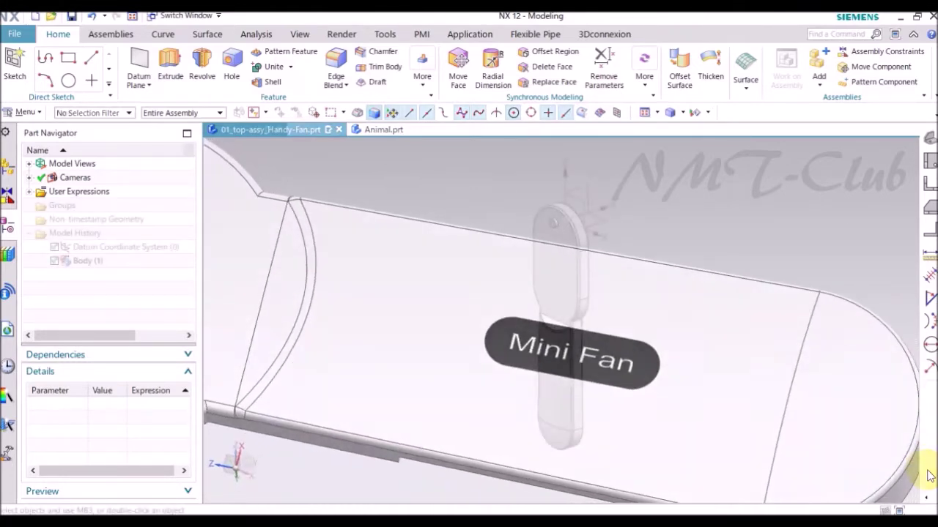
Step: Add a datum plane offset -15 mm from the XZ plane
left_click(134, 55)
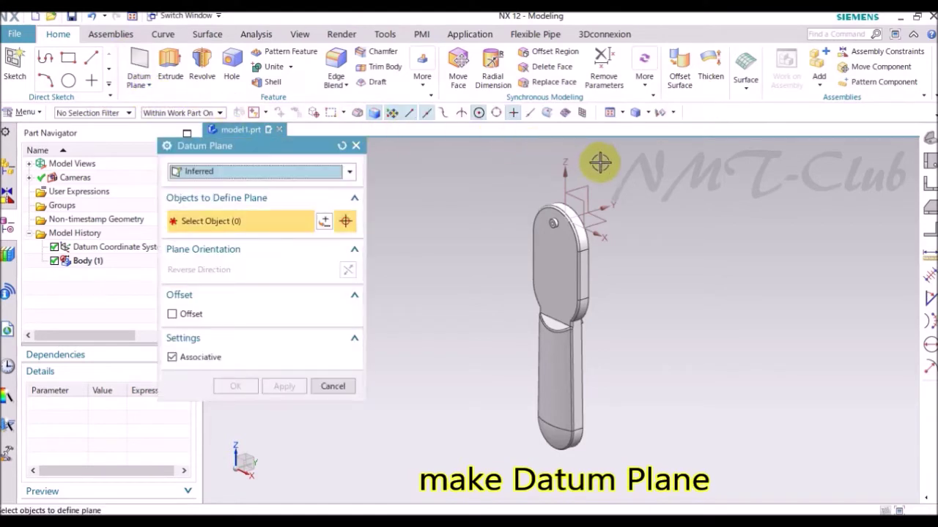
left_click(578, 205)
mouse_move(615, 266)
middle_mouse_down()
mouse_move(527, 292)
mouse_move(519, 314)
middle_mouse_up()
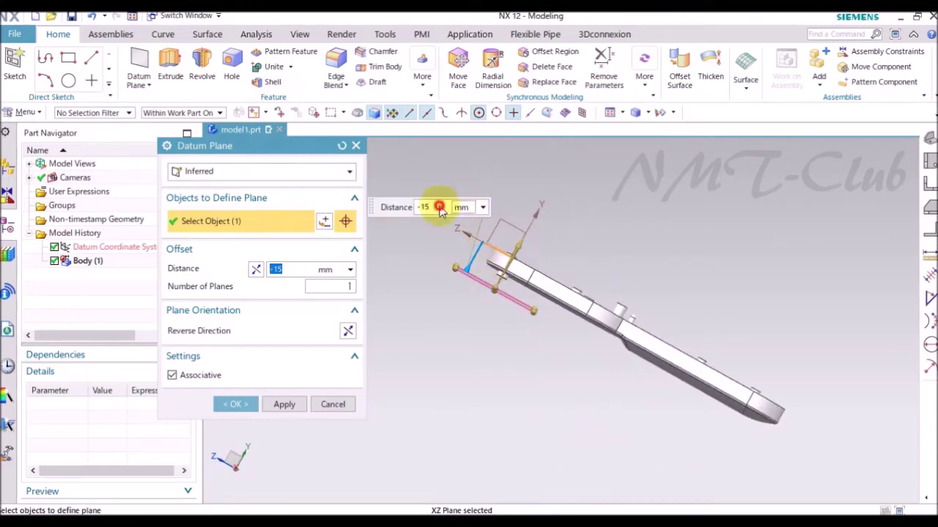
middle_click_drag(404, 343, 296, 408)
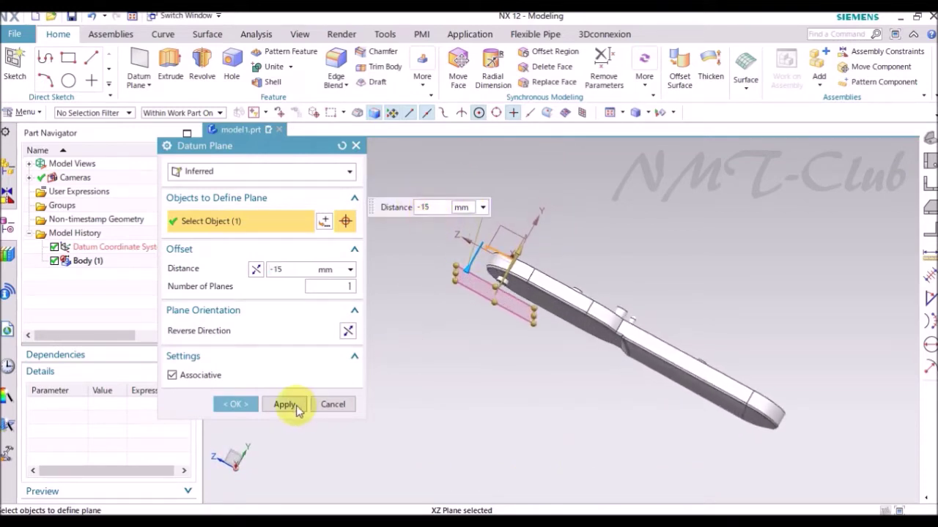
left_click(237, 405)
middle_click_drag(498, 389, 476, 391)
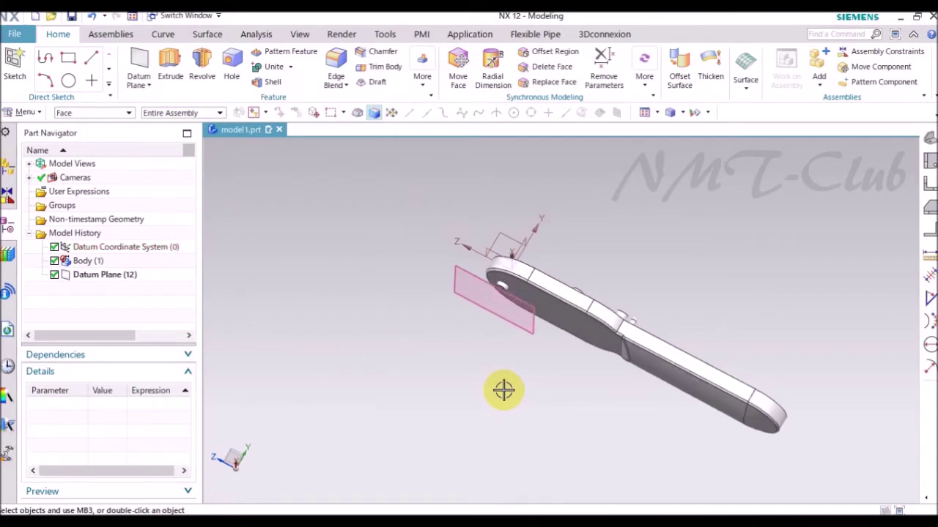
Step: Start a new sketch on the offset datum plane with its orientation vector set
left_click(16, 62)
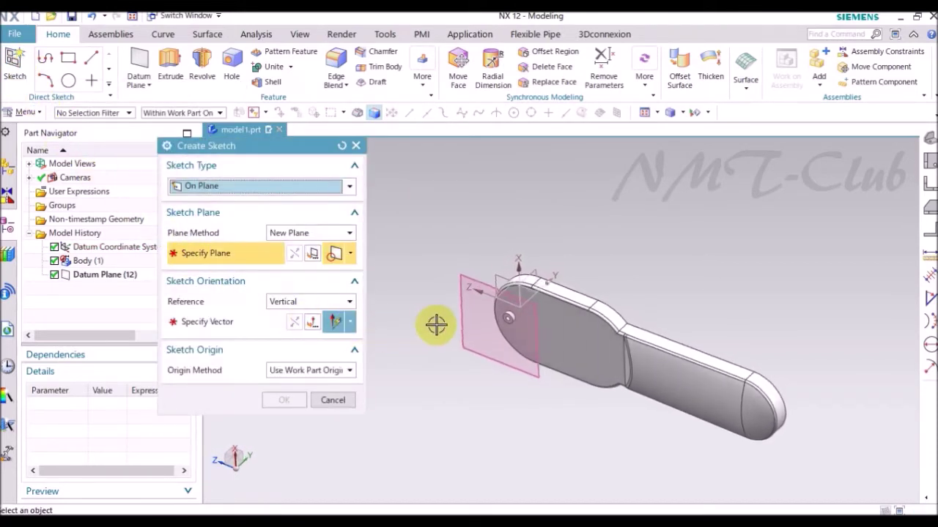
left_click(464, 319)
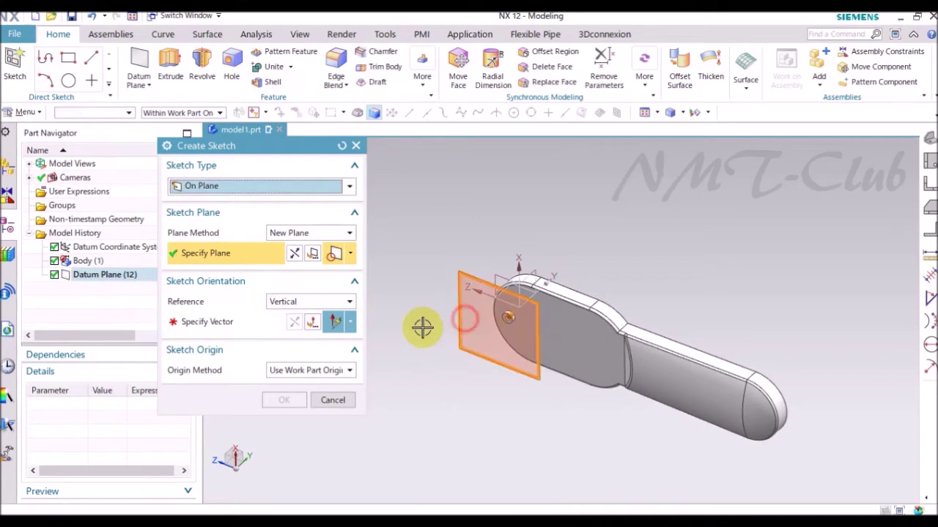
left_click(559, 283)
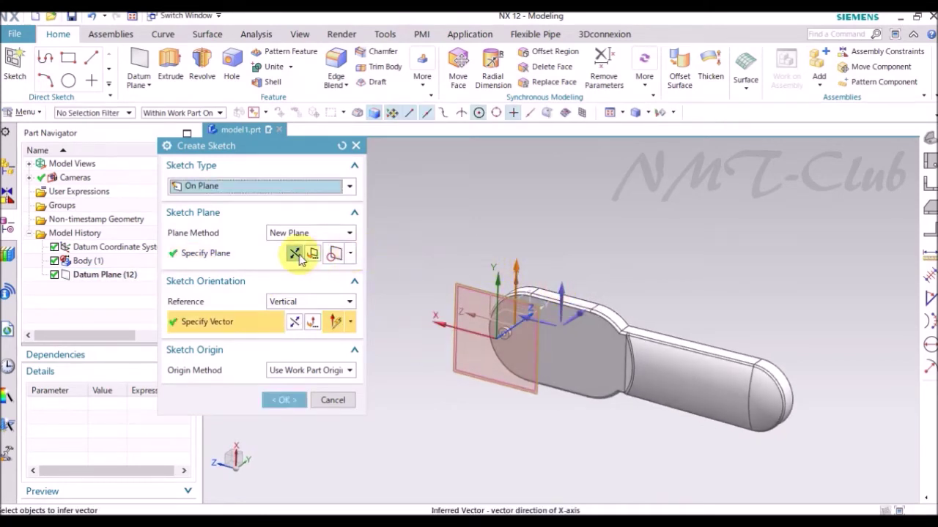
left_click(297, 254)
left_click(283, 401)
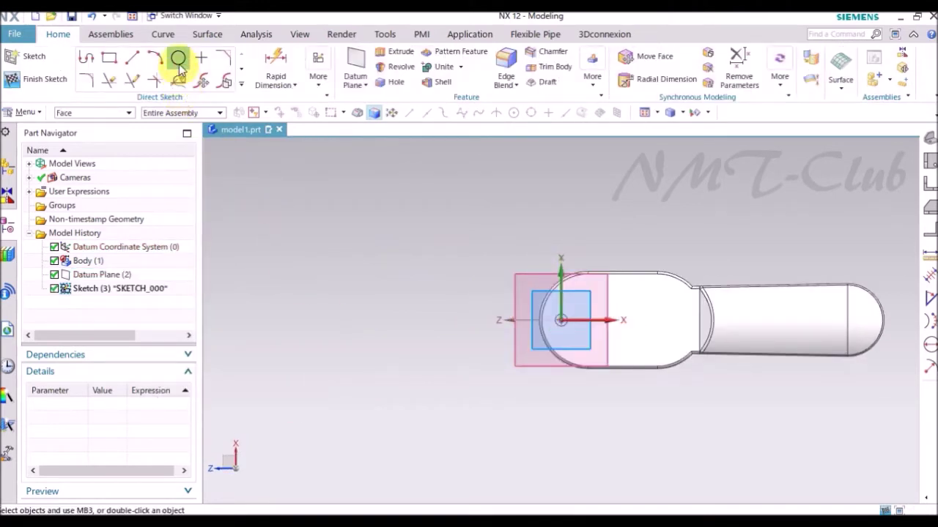
Step: Draw two circles side by side next to the handle
left_click(178, 60)
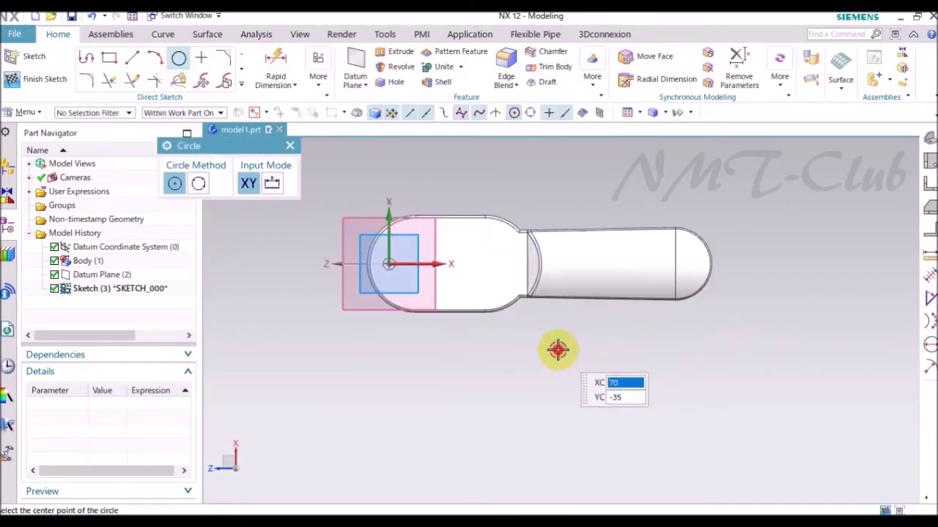
left_click(557, 351)
left_click(575, 353)
left_click(612, 349)
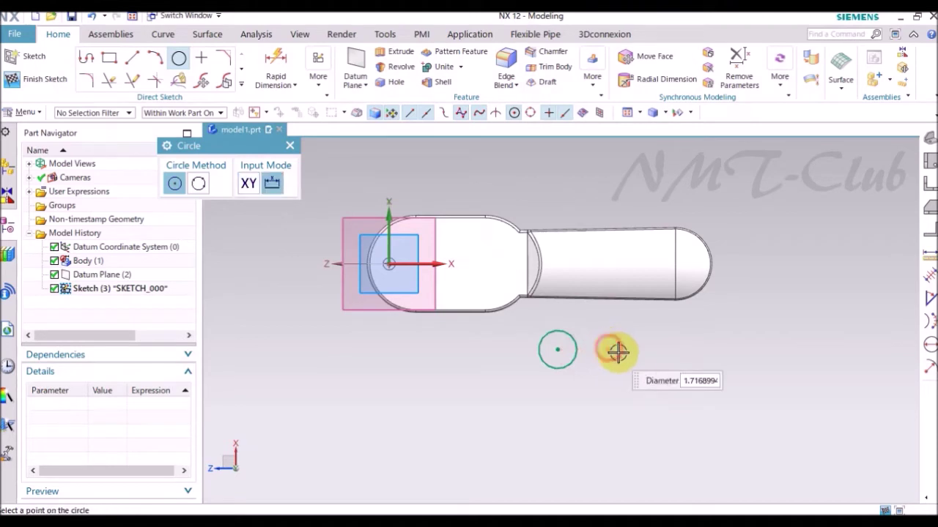
left_click(622, 355)
key("Escape")
Step: Constrain the right circle to an equal radius with the left circle
scroll(600, 392, "up", 2)
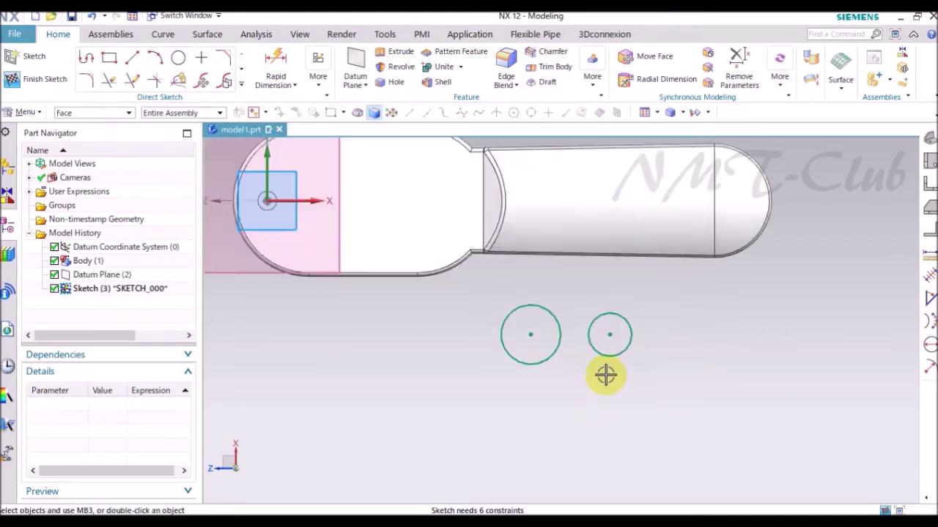
scroll(605, 375, "up", 2)
key("c")
left_click(324, 215)
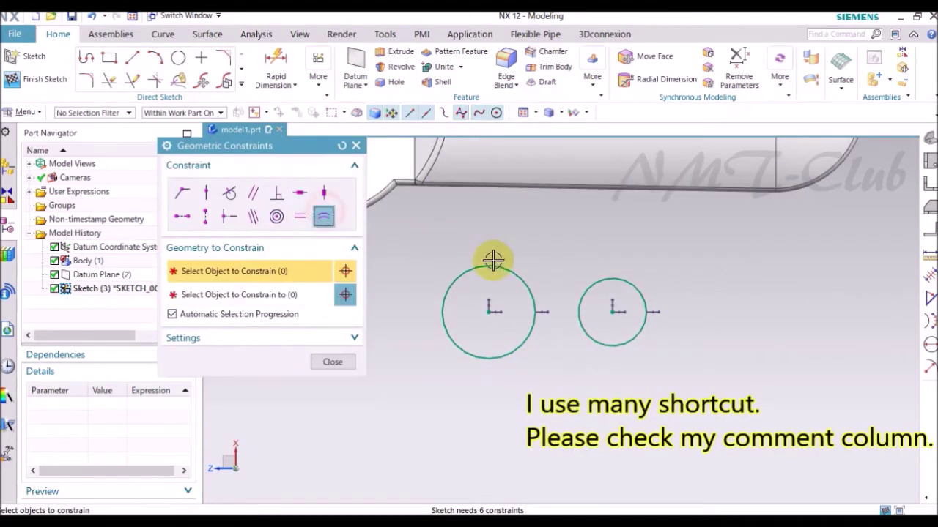
left_click(506, 266)
left_click(607, 282)
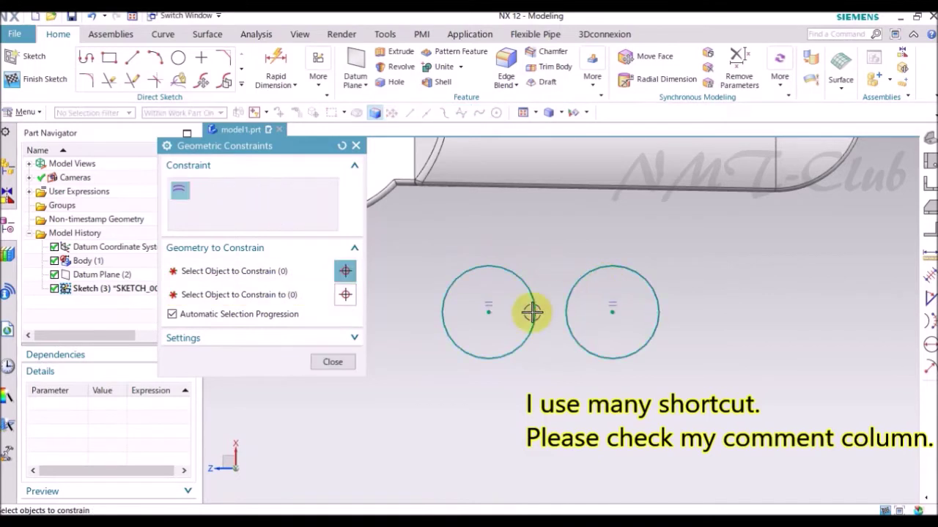
left_click(334, 363)
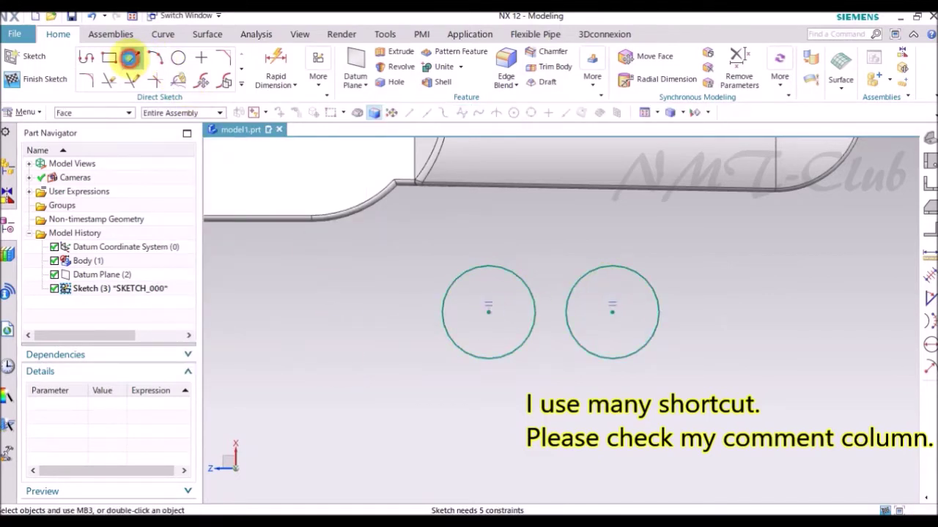
Step: Draw top and bottom lines connecting the two circles
left_click(130, 57)
left_click(488, 266)
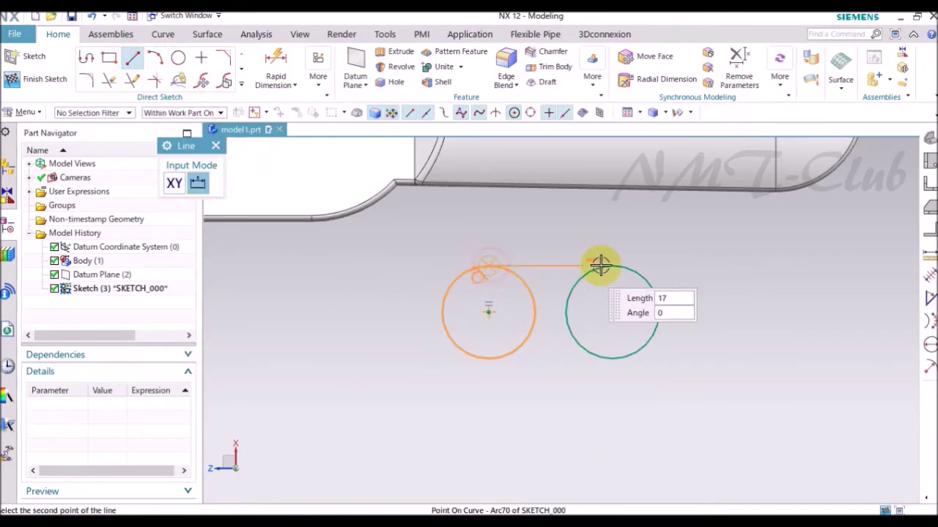
left_click(613, 265)
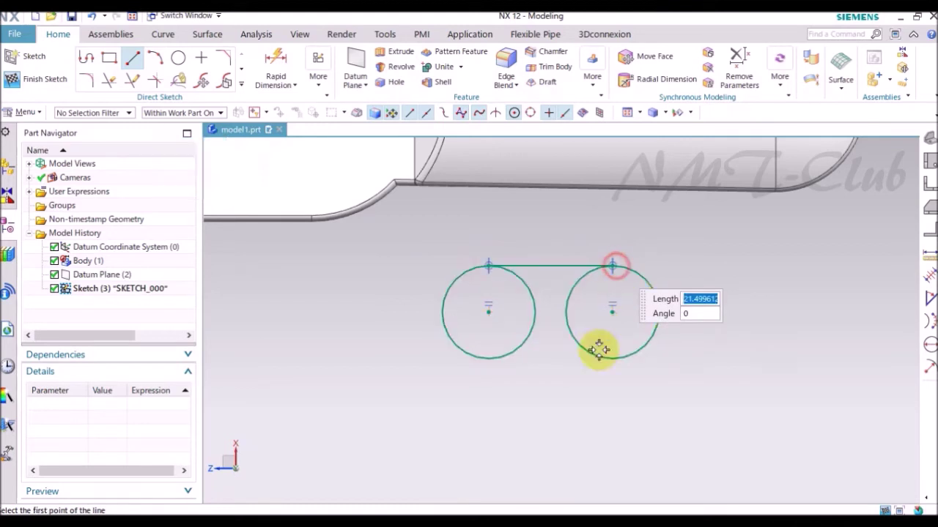
left_click(490, 360)
left_click(611, 359)
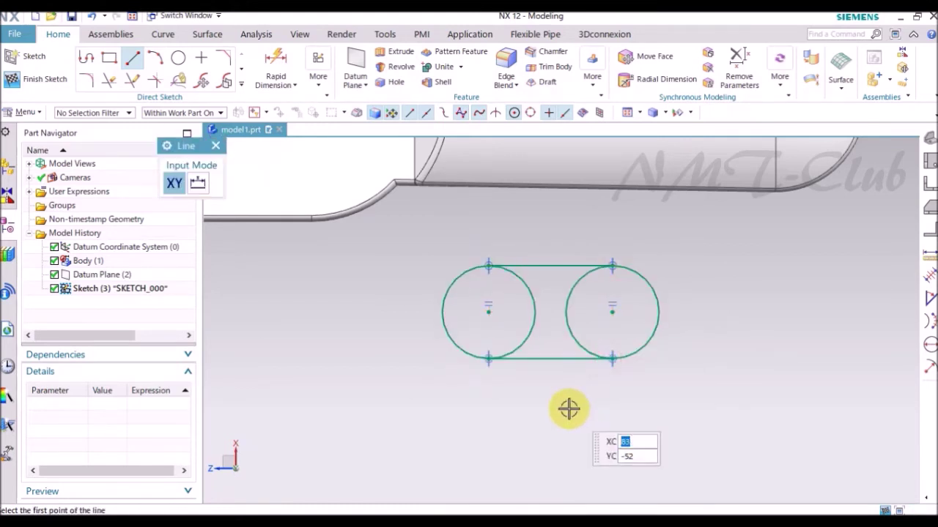
key("Escape")
key("t")
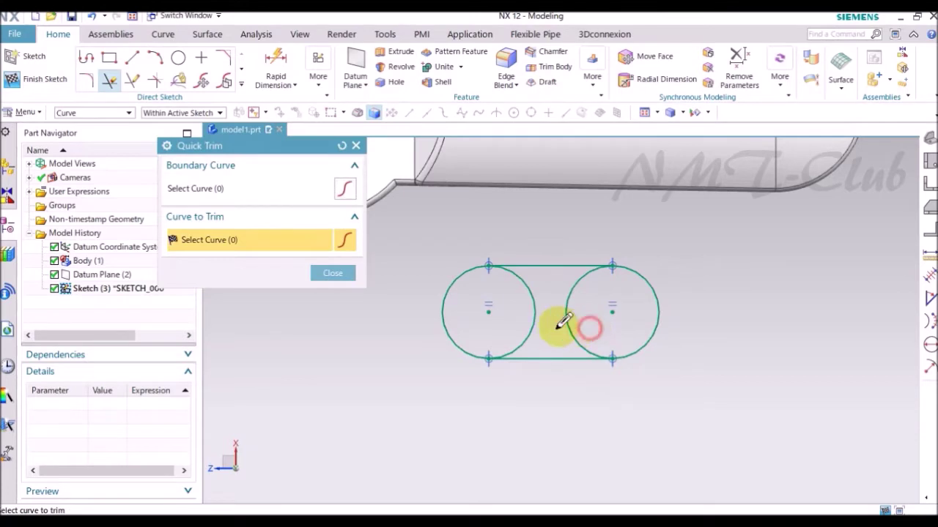
Step: Trim away the inner arcs and make the top and bottom lines horizontal
key("Escape")
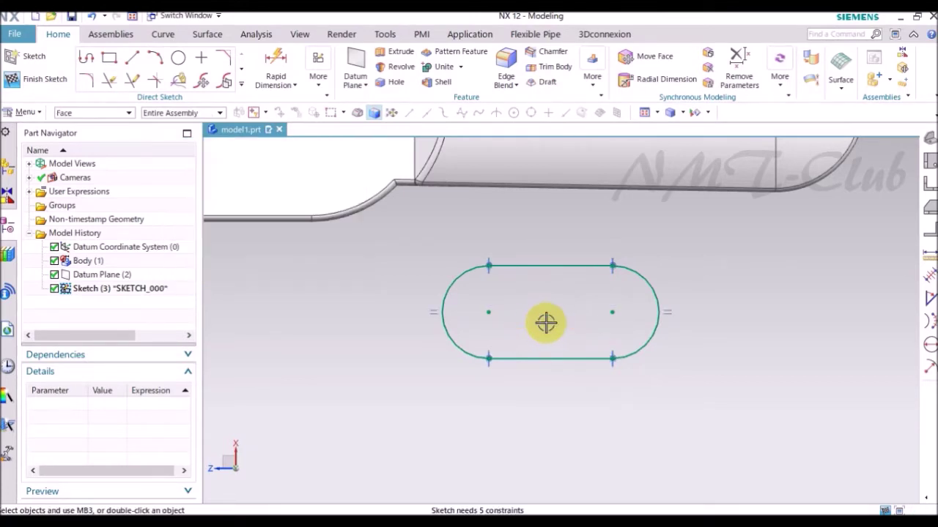
key("c")
left_click(299, 193)
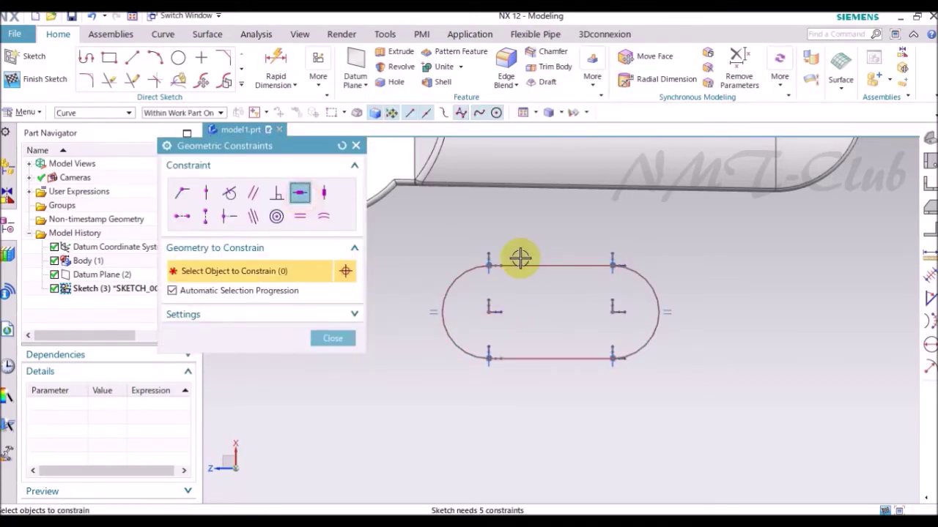
left_click(546, 265)
left_click(548, 357)
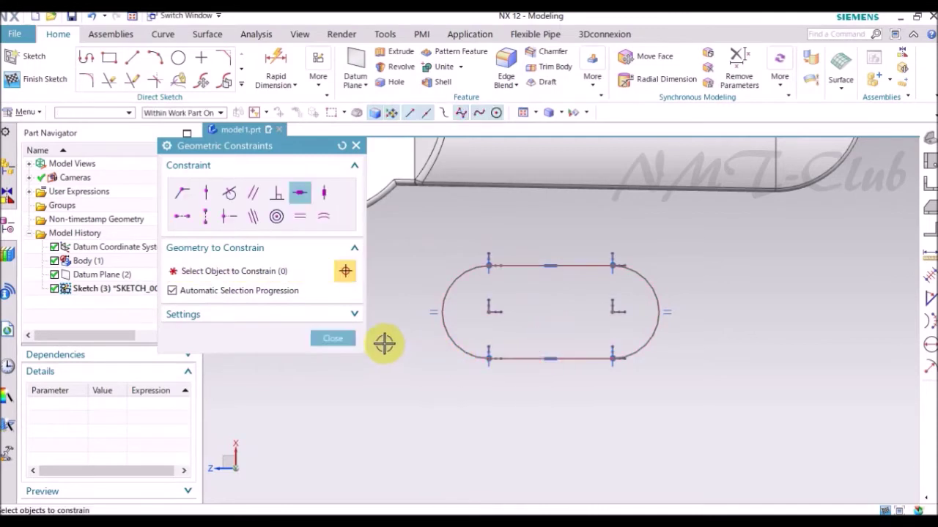
left_click(333, 338)
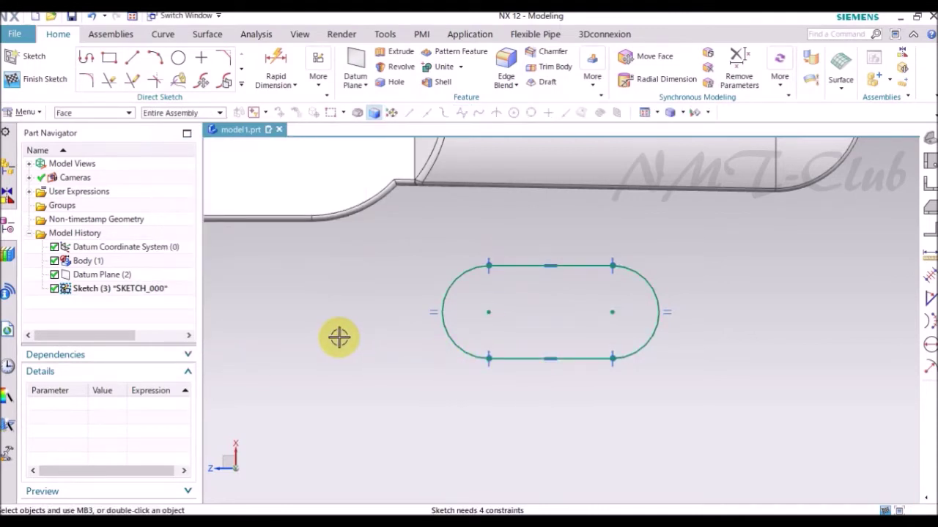
Step: Constrain the left arc's centre onto the sketch's X axis with Point on Curve
key("c")
left_click(182, 216)
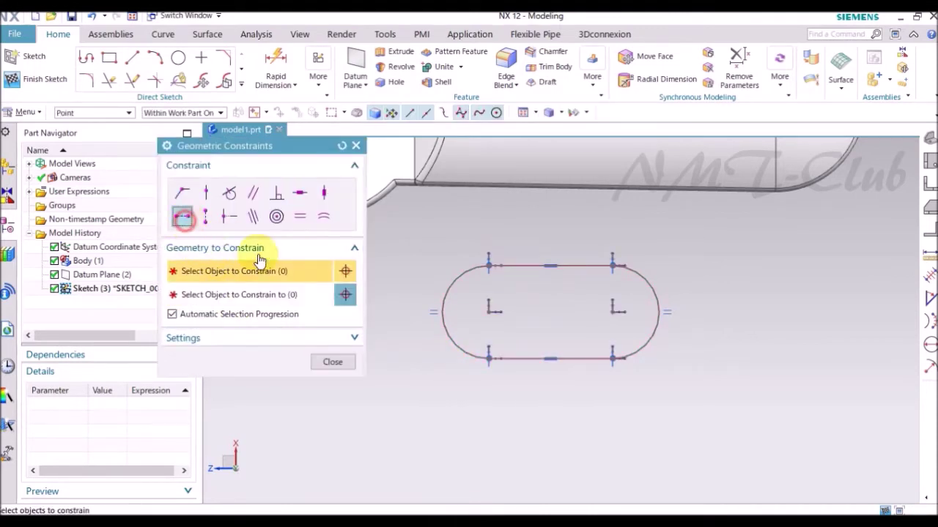
left_click(495, 315)
scroll(544, 295, "down", 3)
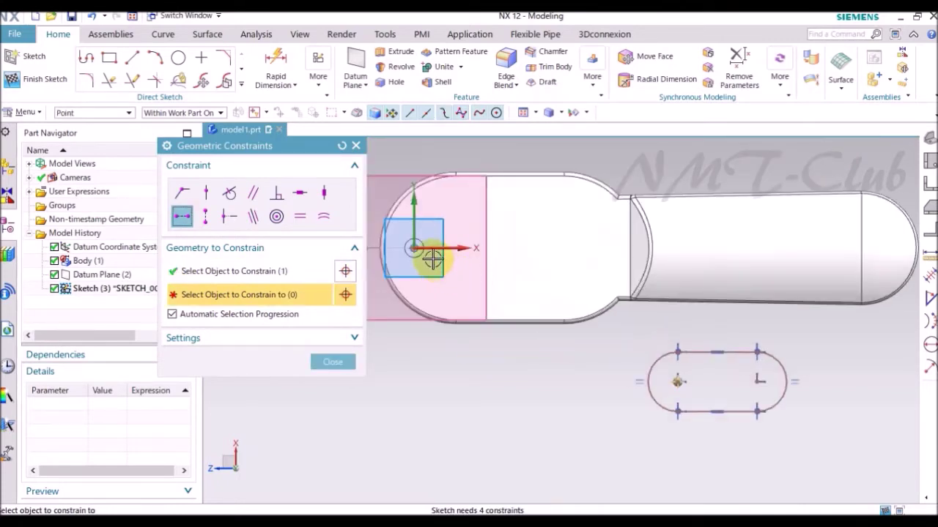
left_click(455, 293)
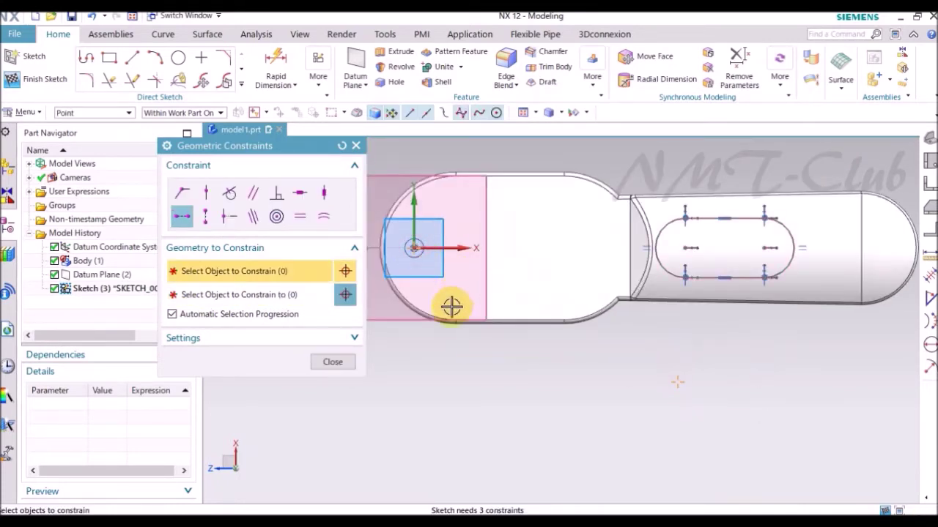
left_click(334, 362)
Step: Add a horizontal slot length dimension between the two arcs
key("d")
left_click(302, 349)
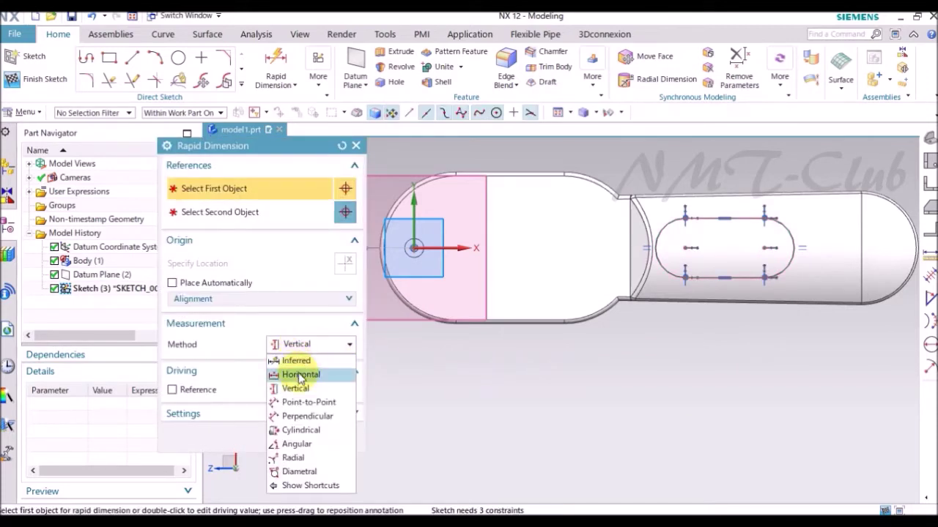
left_click(299, 375)
scroll(657, 254, "down", 4)
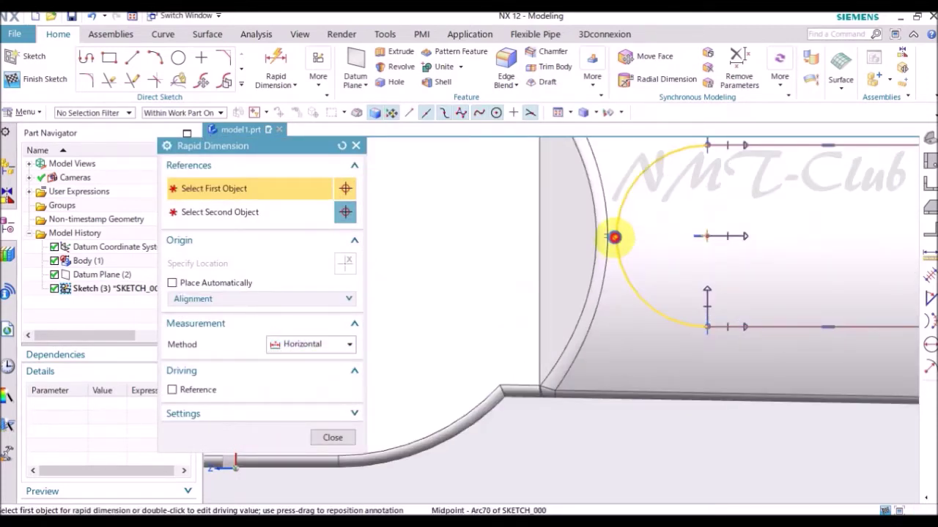
left_click(614, 236)
scroll(564, 262, "up", 2)
scroll(779, 253, "up", 1)
left_click(778, 249)
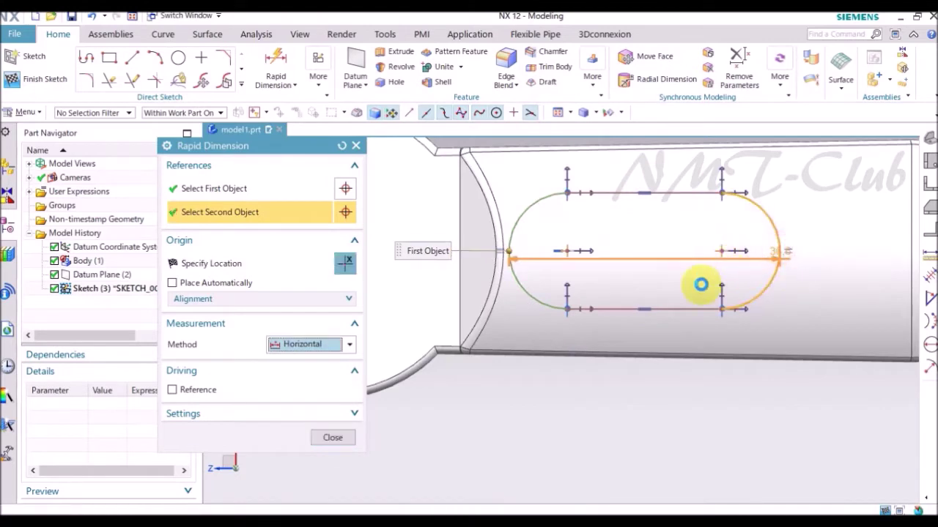
scroll(701, 283, "up", 3)
left_click(661, 397)
Step: Dimension the left arc's horizontal distance from the sketch origin
scroll(609, 307, "down", 2)
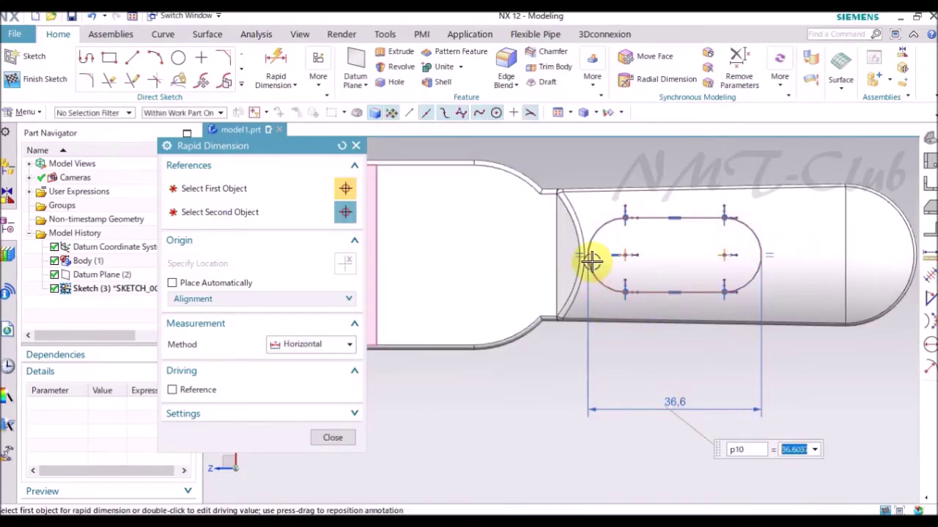
scroll(584, 251, "down", 3)
left_click(584, 251)
scroll(684, 270, "up", 3)
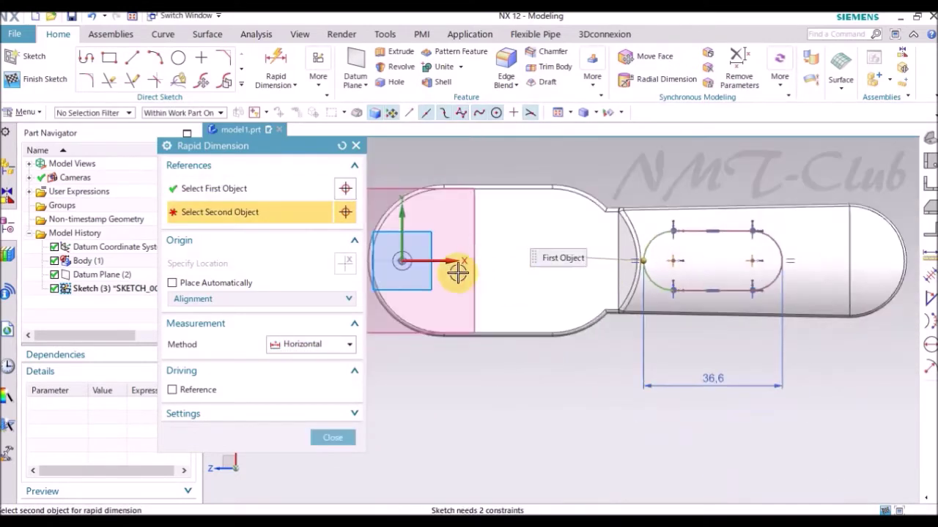
left_click(401, 260)
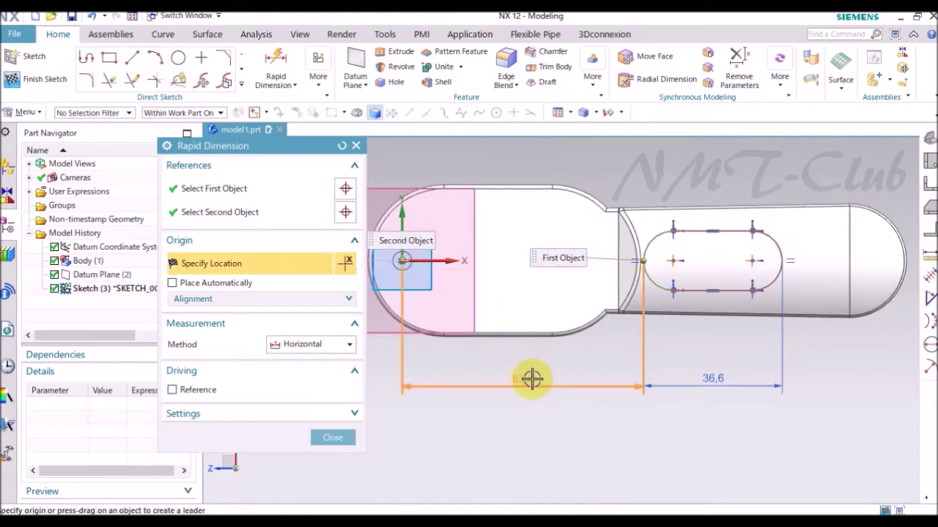
left_click(529, 378)
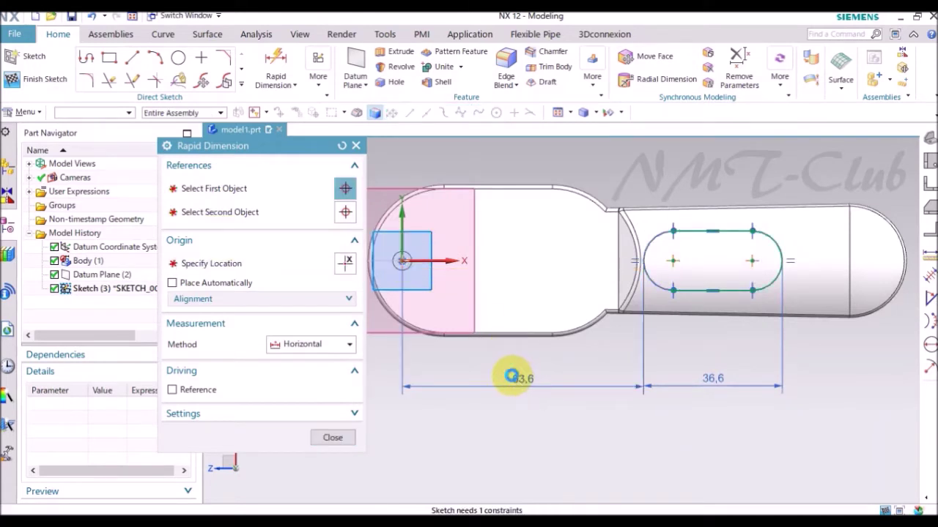
Step: Set the slot height to 6 mm with a vertical dimension between the lines
left_click(312, 348)
left_click(299, 385)
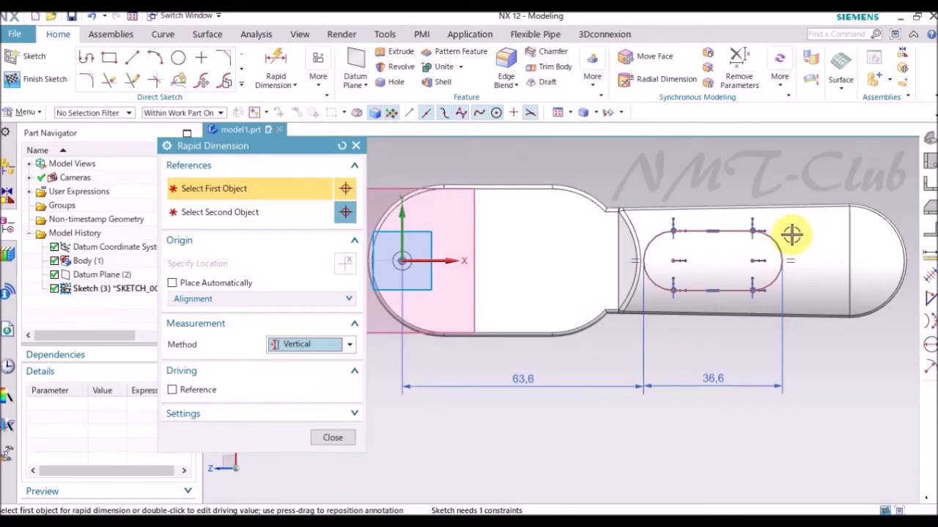
scroll(791, 234, "up", 2)
left_click(725, 233)
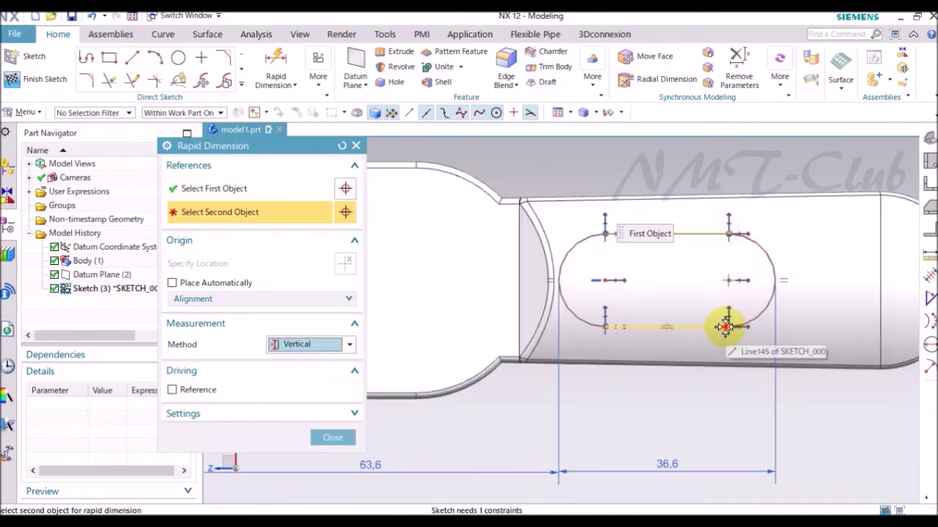
left_click(725, 326)
scroll(777, 289, "up", 2)
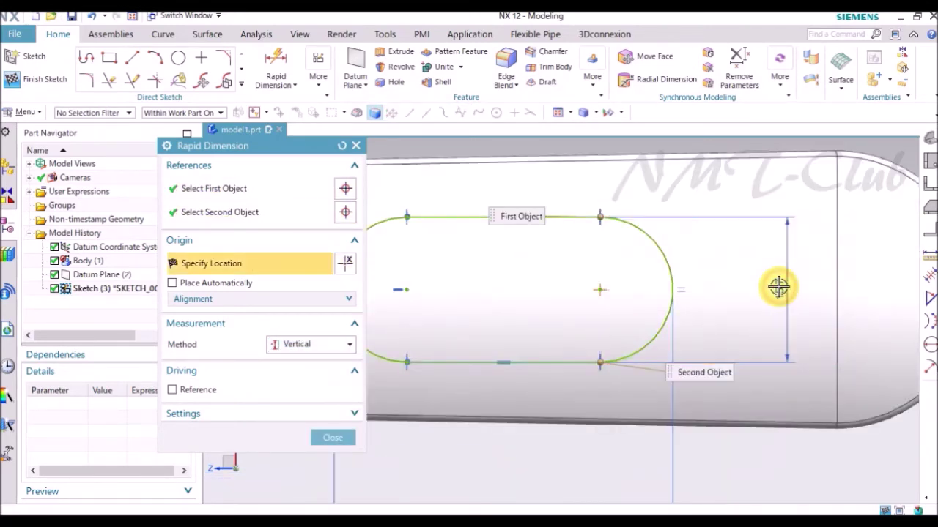
left_click(778, 288)
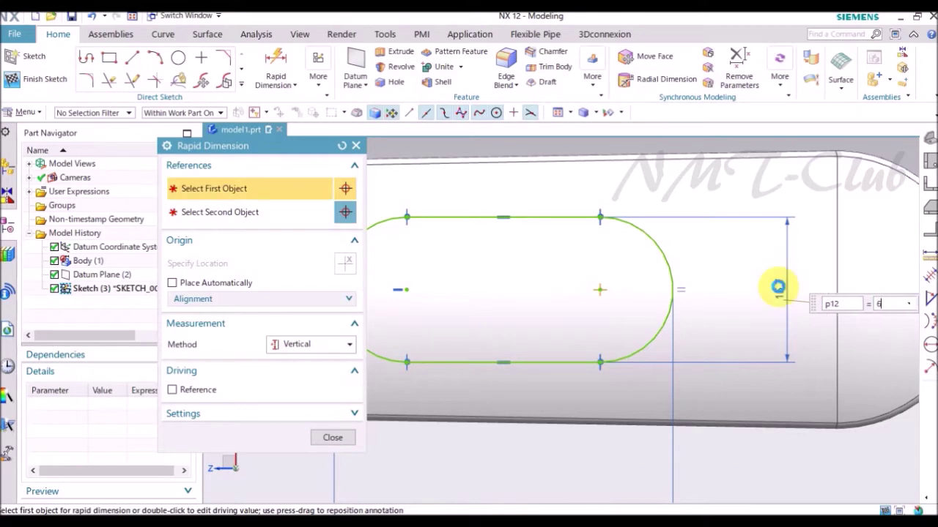
key("Return")
left_click(333, 437)
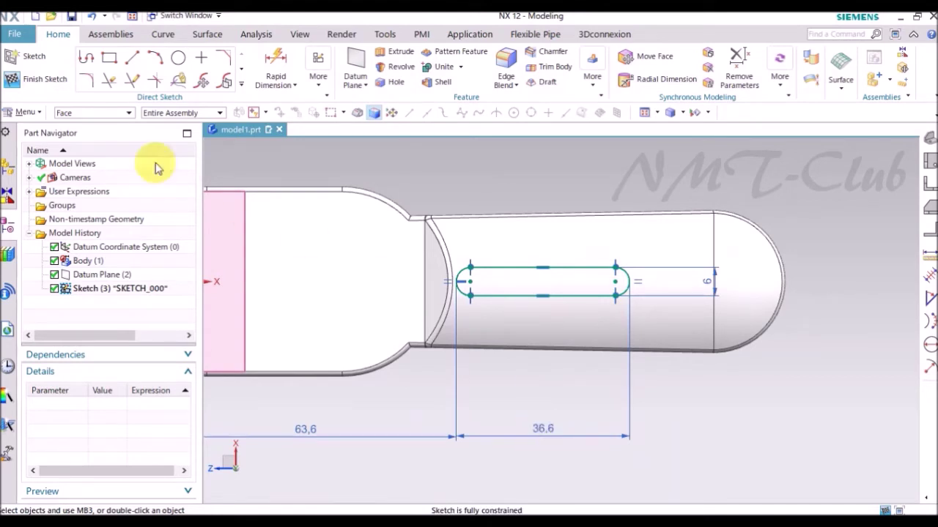
Step: Change the slot length dimension to 20 mm
left_click(77, 113)
left_click(82, 124)
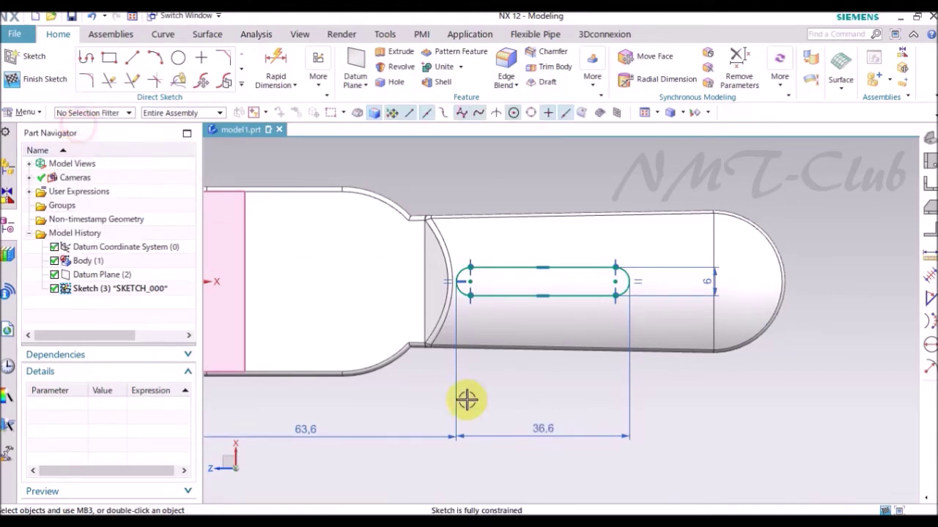
double_click(540, 429)
type("20")
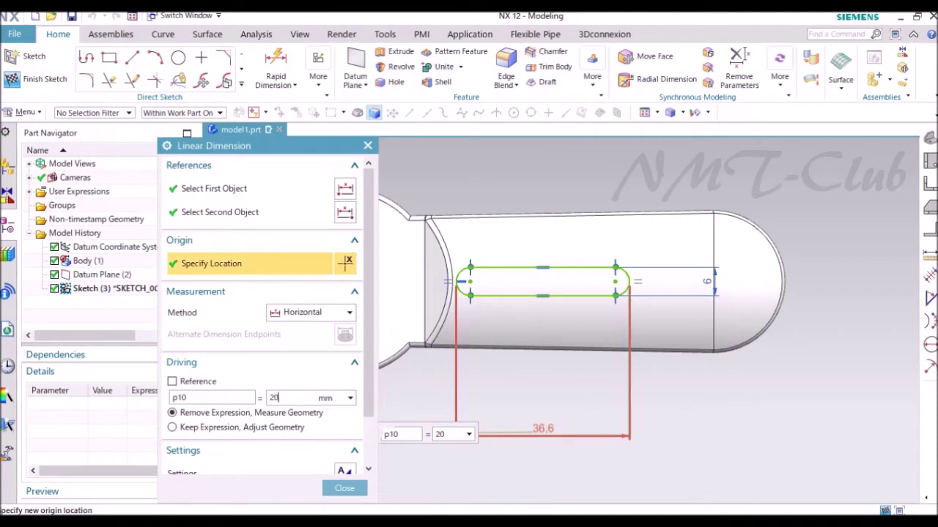
scroll(722, 412, "down", 3)
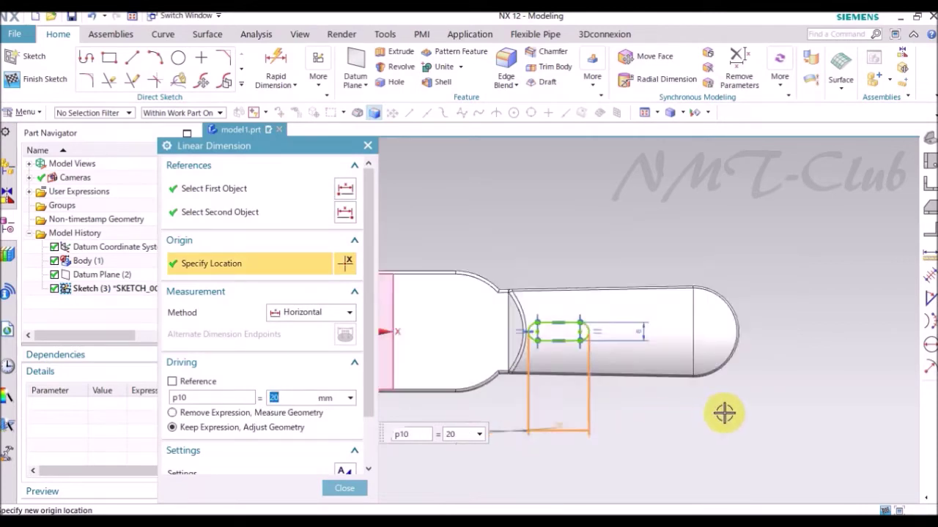
scroll(592, 438, "up", 1)
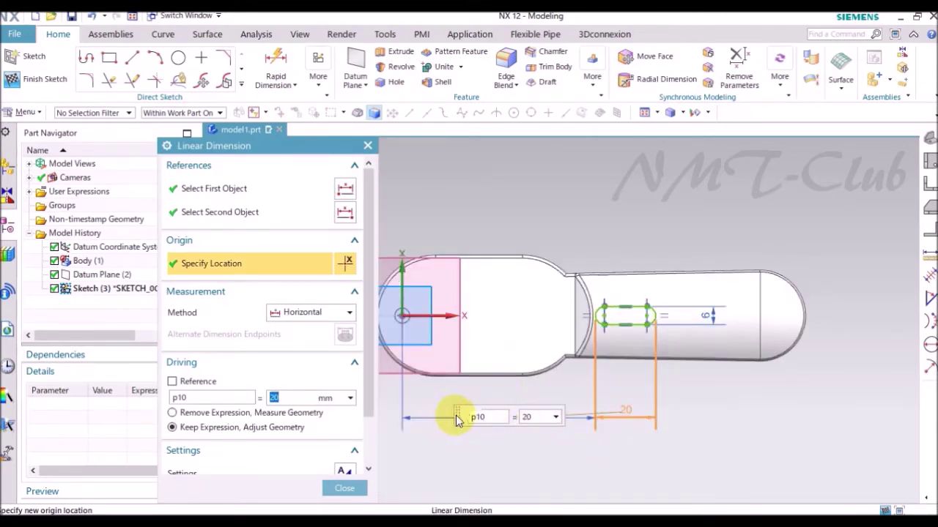
left_click_drag(475, 400, 473, 411)
middle_click(495, 414)
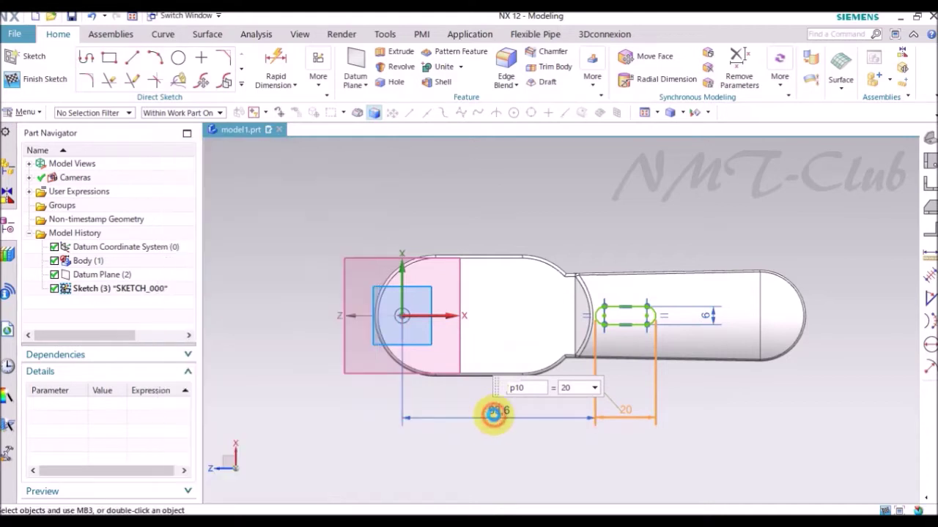
Step: Set the slot's distance from the origin to 83 mm
double_click(495, 414)
type("83")
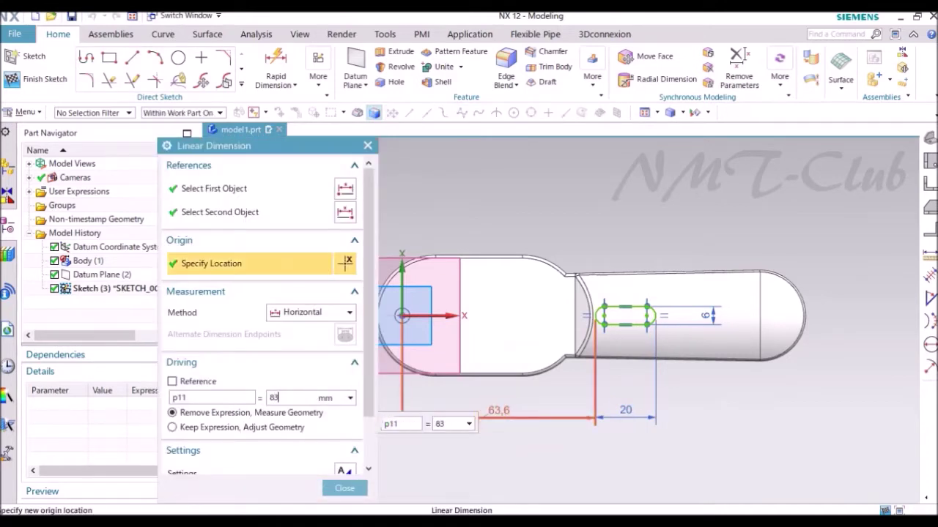
key("Return")
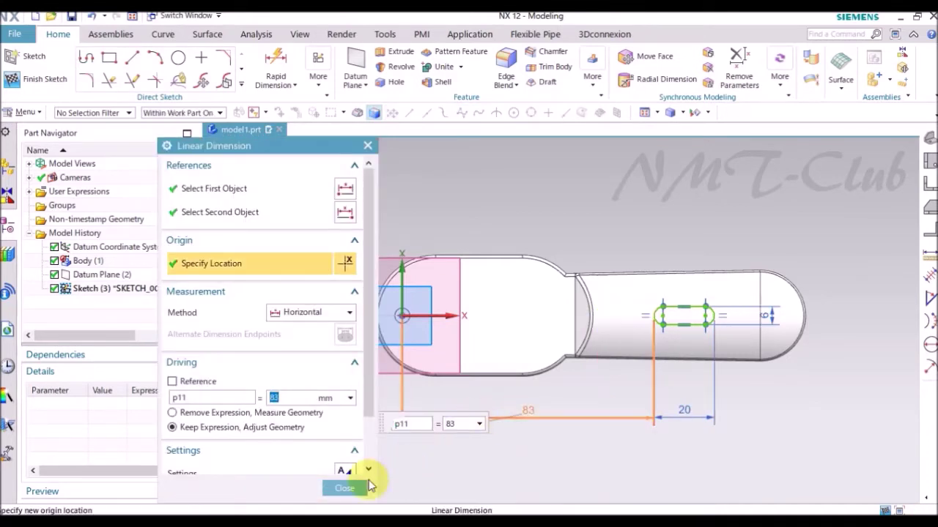
left_click(348, 487)
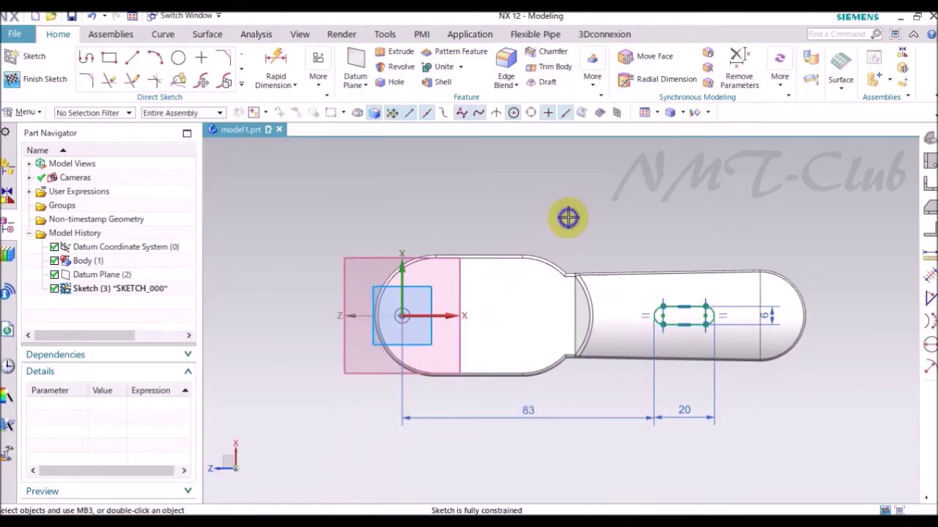
right_click(569, 190)
Step: Finish the slot sketch and set up a Text feature with On Curve placement
left_click(590, 199)
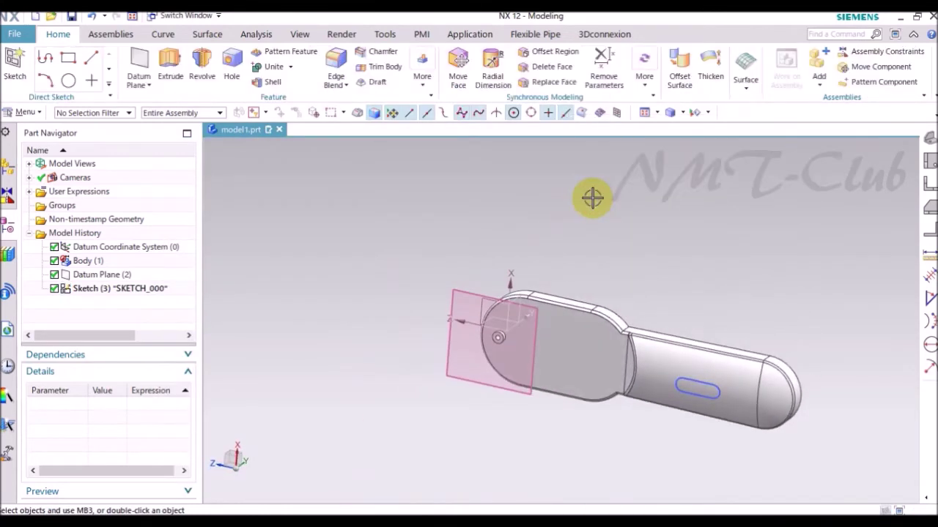
left_click(162, 36)
left_click(270, 69)
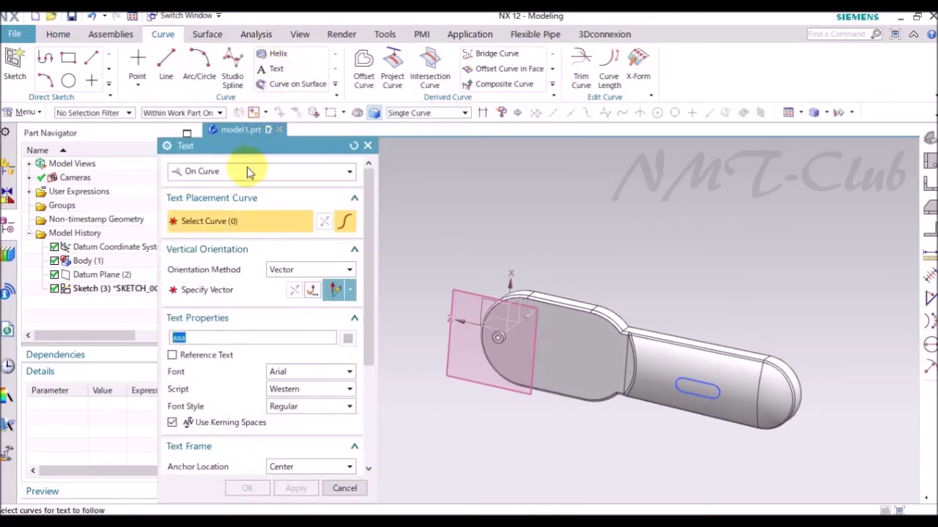
left_click(242, 171)
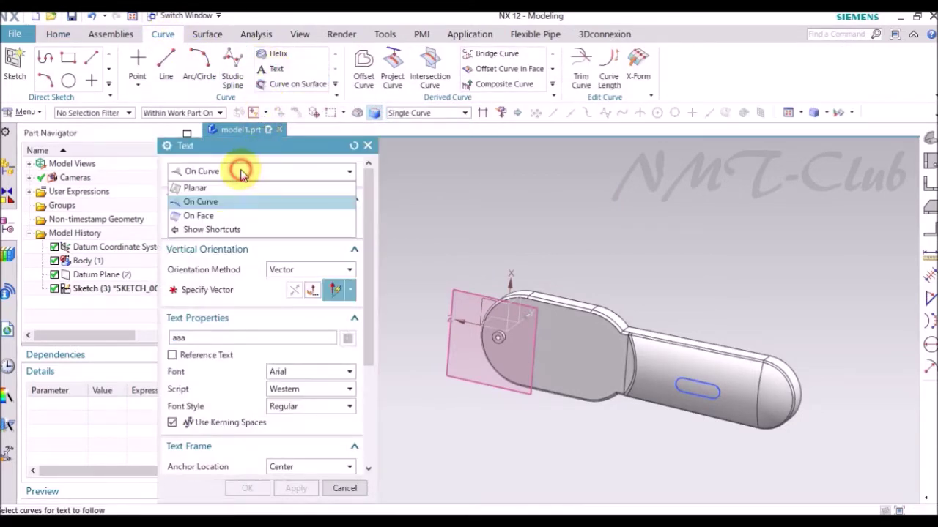
left_click(216, 205)
Step: Place the placeholder text 'aaa' along the slot's bottom line with an upward vector
scroll(714, 423, "up", 2)
scroll(551, 326, "up", 3)
left_click(537, 268)
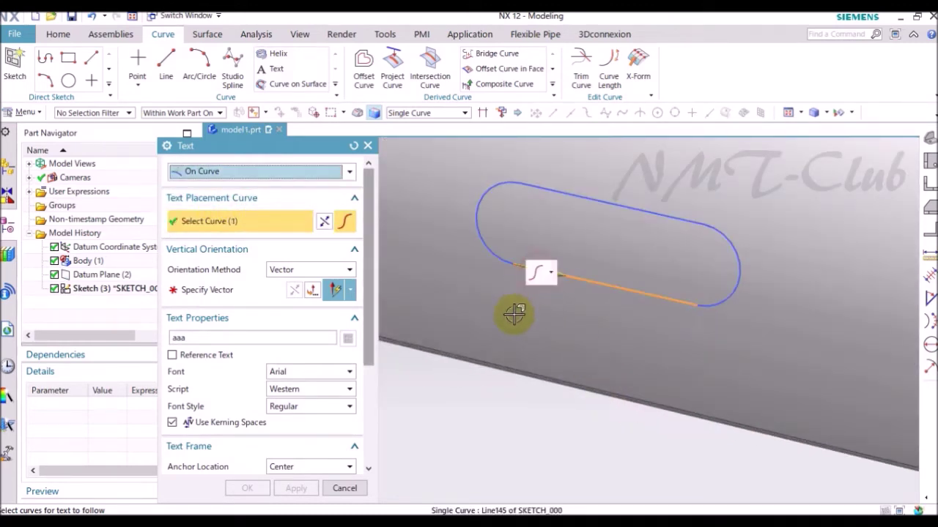
left_click(220, 290)
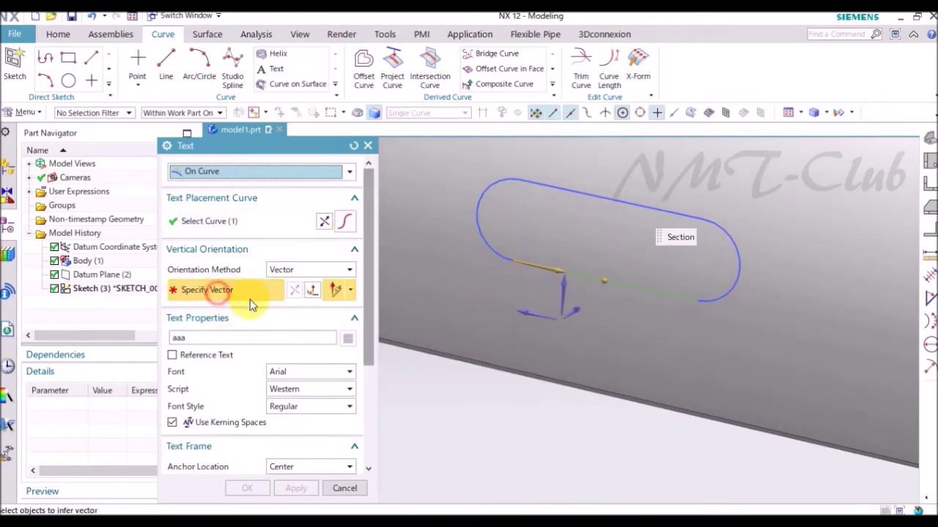
middle_click_drag(437, 342, 543, 341)
left_click(548, 327)
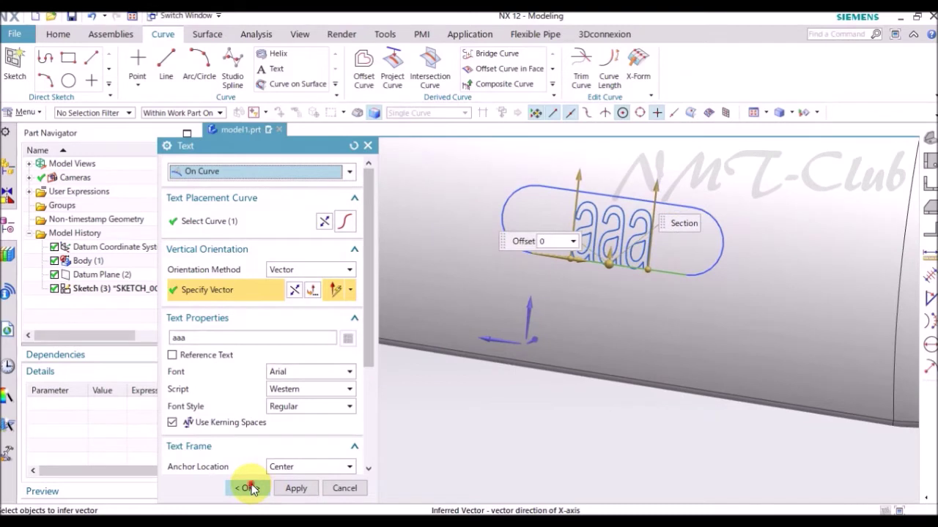
left_click(249, 489)
mouse_move(430, 461)
middle_mouse_down()
mouse_move(520, 412)
mouse_move(638, 247)
middle_mouse_up()
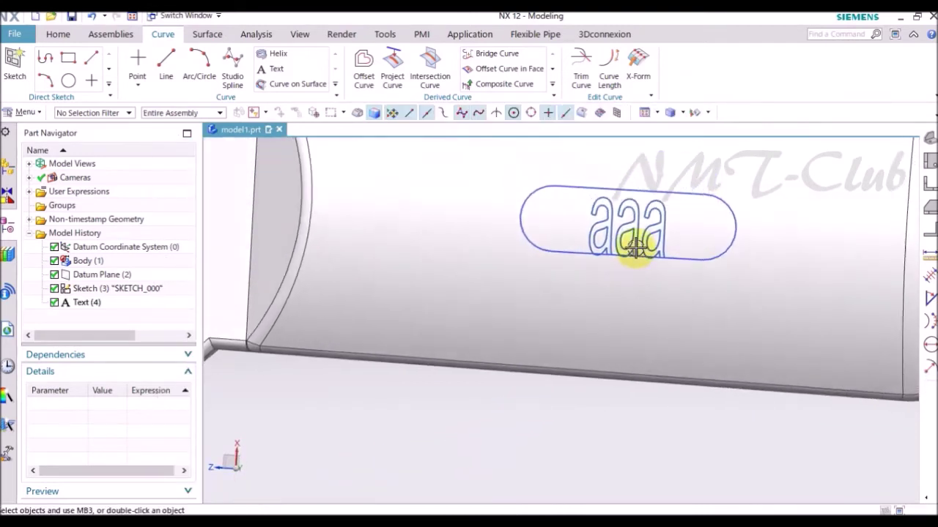
Step: Edit the text to read 'Mini Fan' with offset 2, length 14 and height 2 mm
double_click(641, 244)
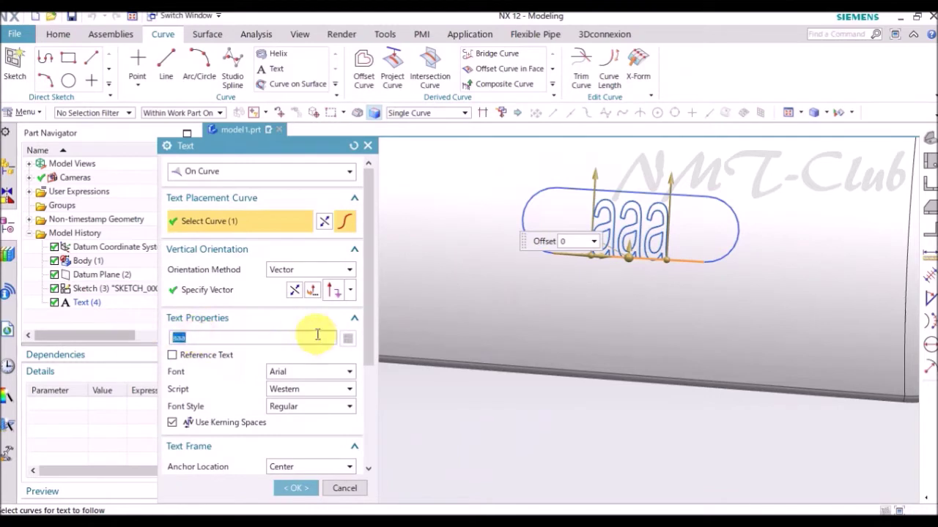
type("Mini ")
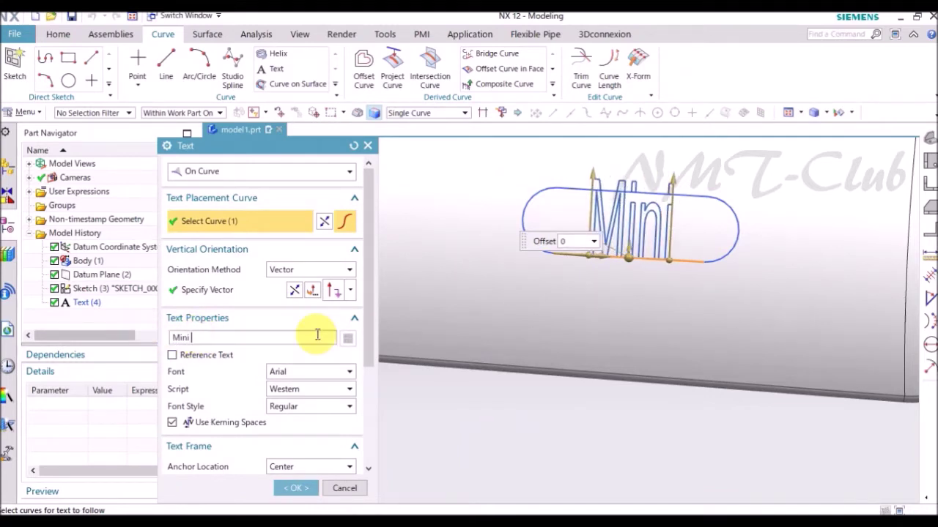
type("Fan")
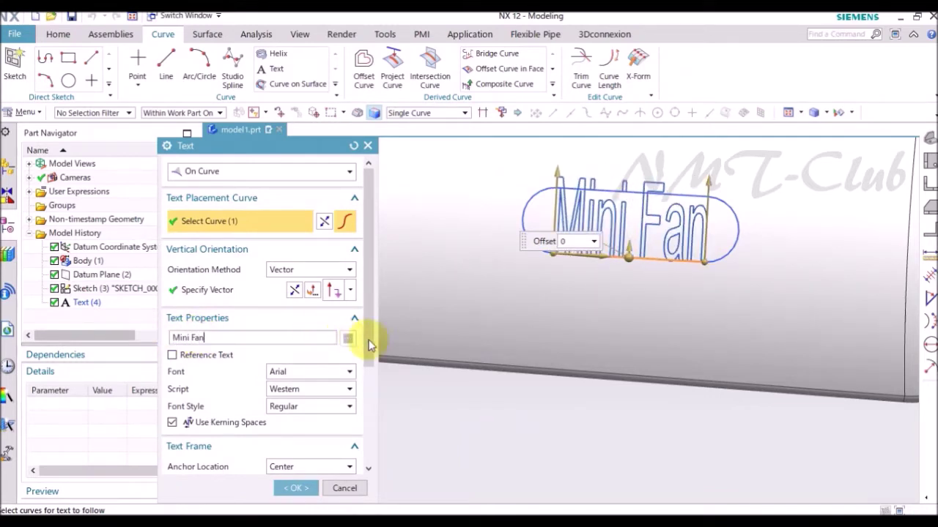
left_click_drag(371, 341, 359, 460)
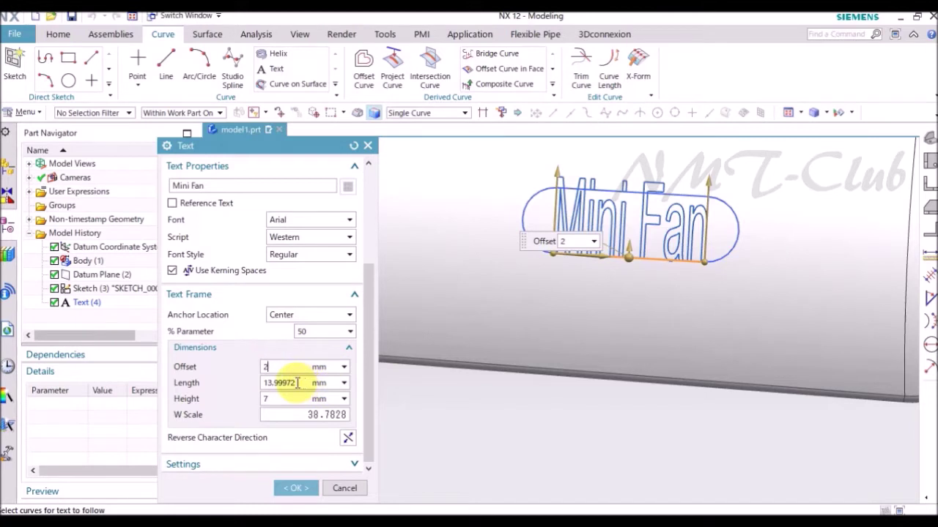
left_click(297, 383)
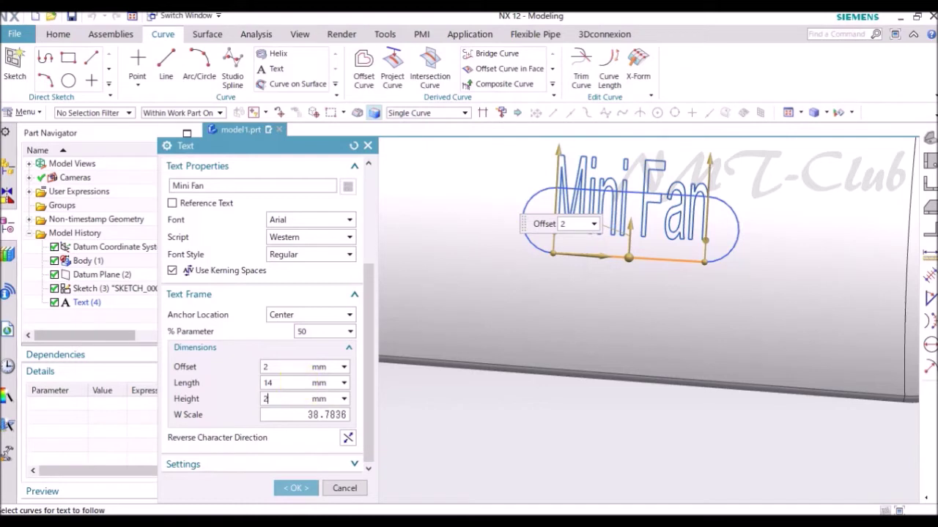
left_click(297, 397)
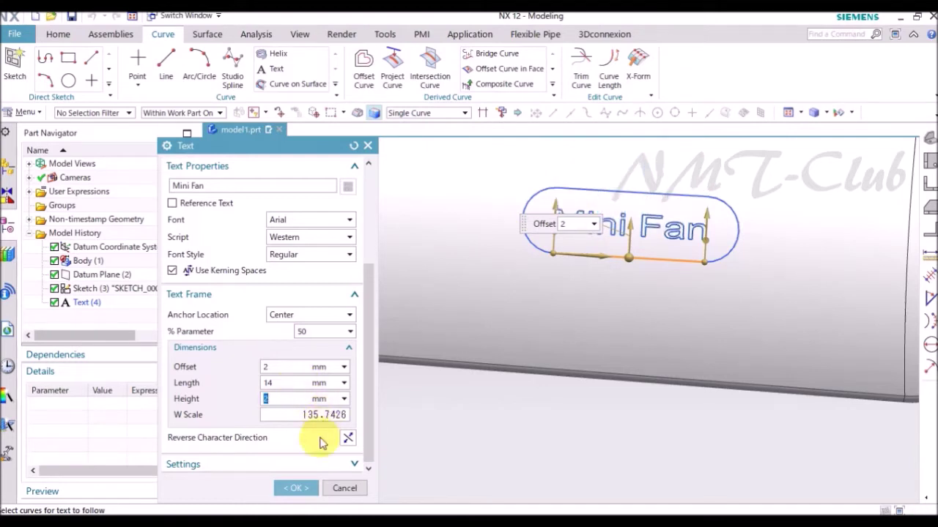
left_click(298, 488)
middle_click_drag(519, 408, 694, 454)
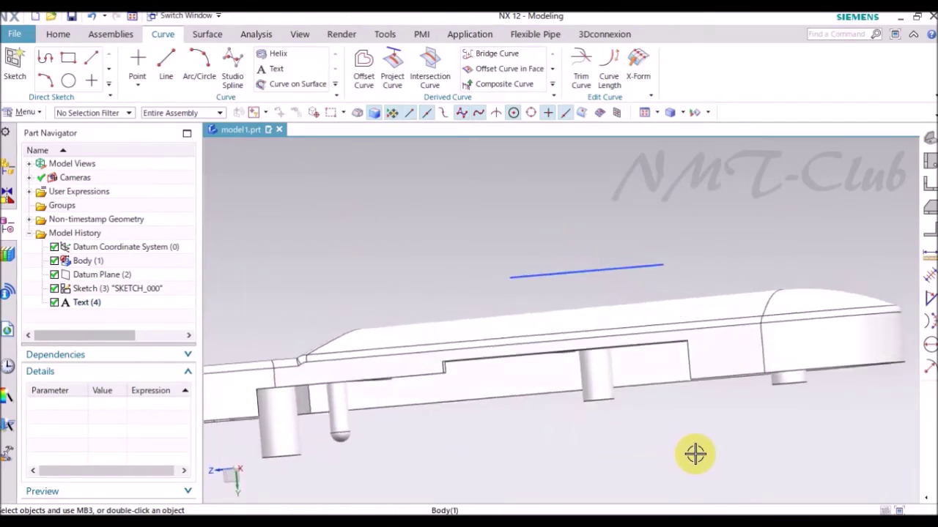
Step: Box-select the Mini Fan text curves for Project Curve
middle_click_drag(695, 454, 616, 478)
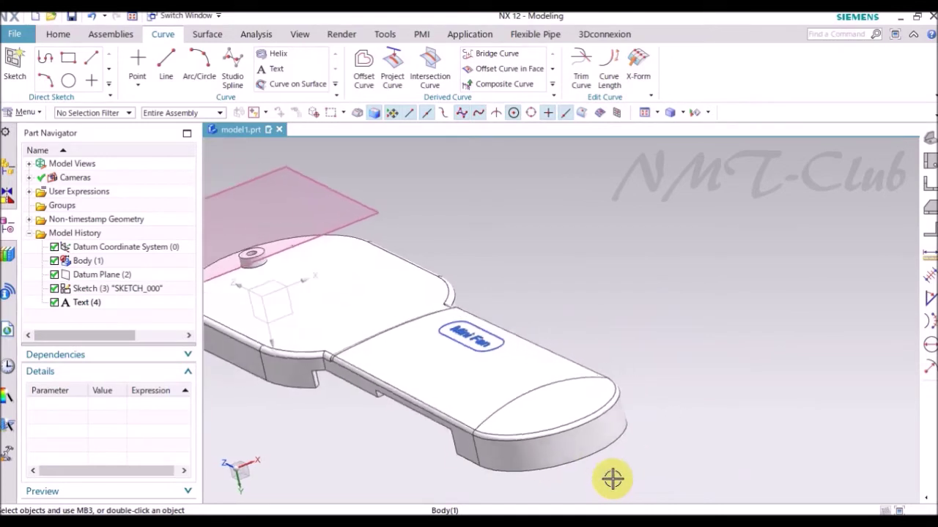
middle_click_drag(592, 255, 483, 192)
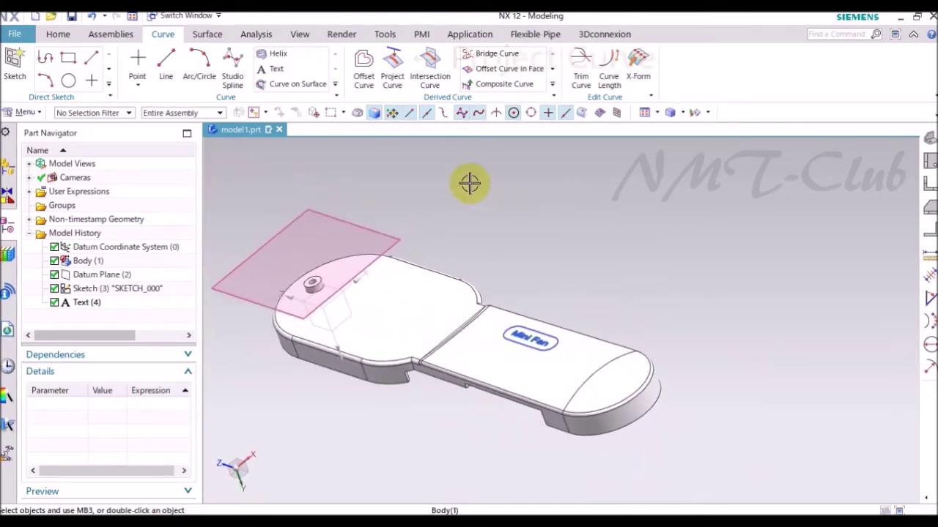
left_click(391, 66)
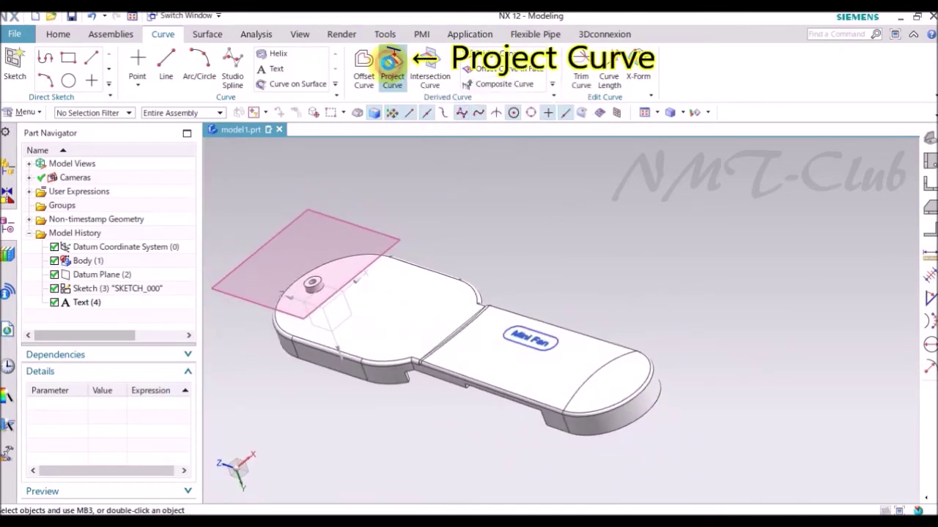
mouse_move(559, 249)
middle_mouse_down()
mouse_move(600, 325)
mouse_move(666, 331)
mouse_move(643, 349)
mouse_move(513, 315)
middle_mouse_up()
left_click_drag(492, 306, 799, 385)
key("Home")
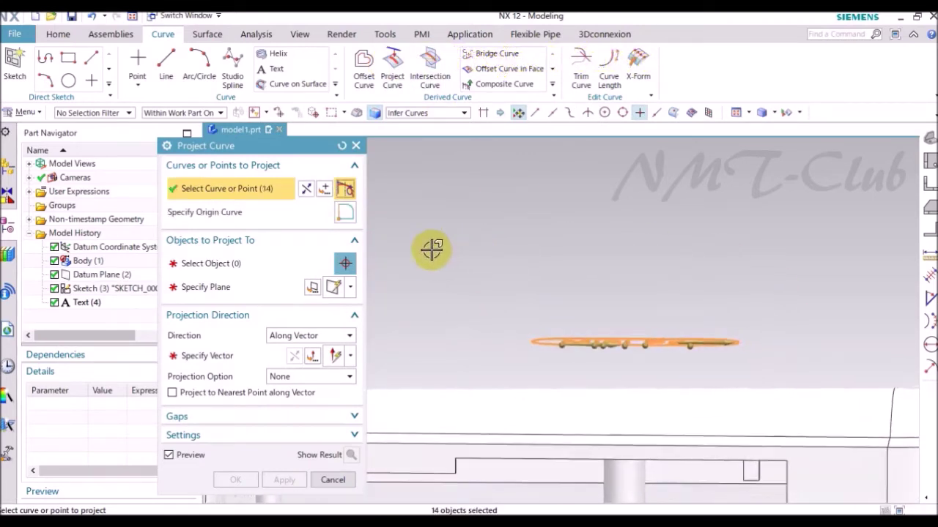
Step: Project the text curves onto the handle's top face along the -Y direction
left_click(233, 262)
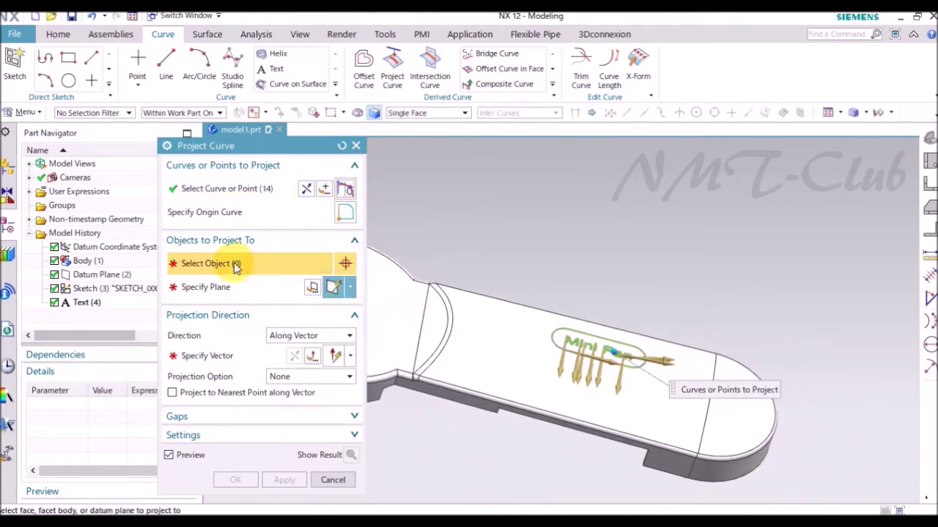
middle_click_drag(389, 322, 519, 300)
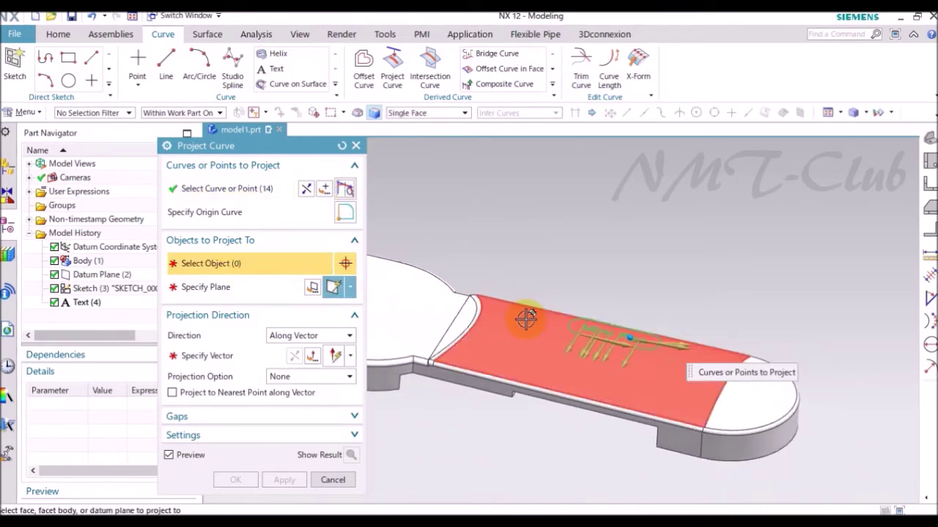
left_click(525, 320)
middle_click_drag(467, 241, 440, 278)
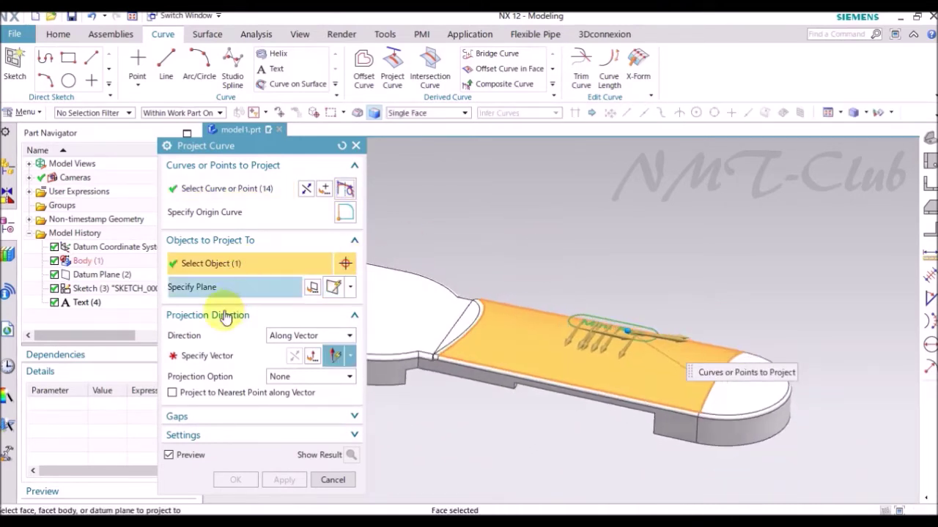
left_click(207, 356)
middle_click_drag(443, 375, 561, 357)
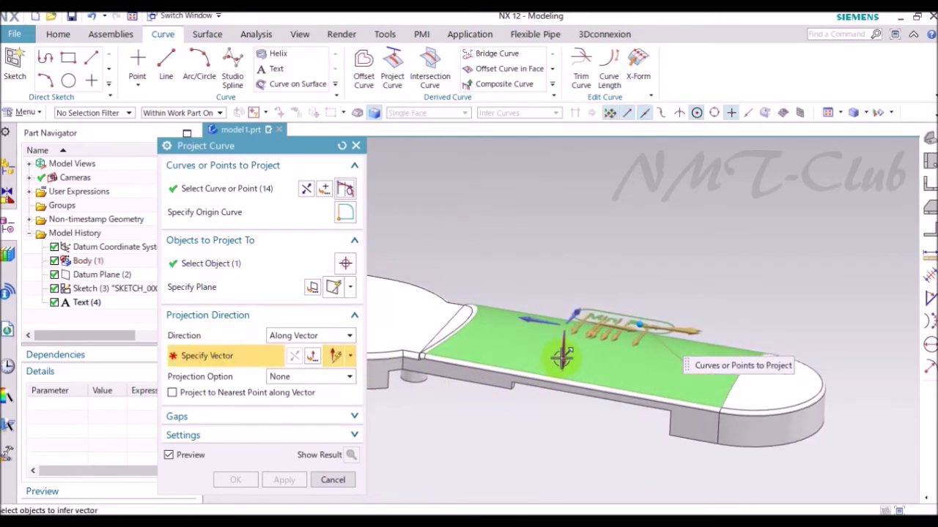
left_click(561, 357)
middle_click_drag(431, 409, 398, 429)
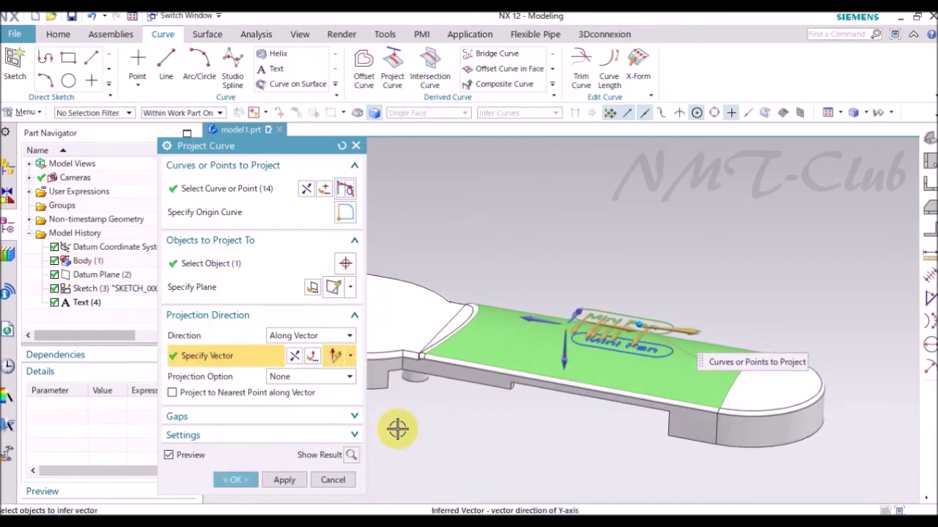
left_click(236, 478)
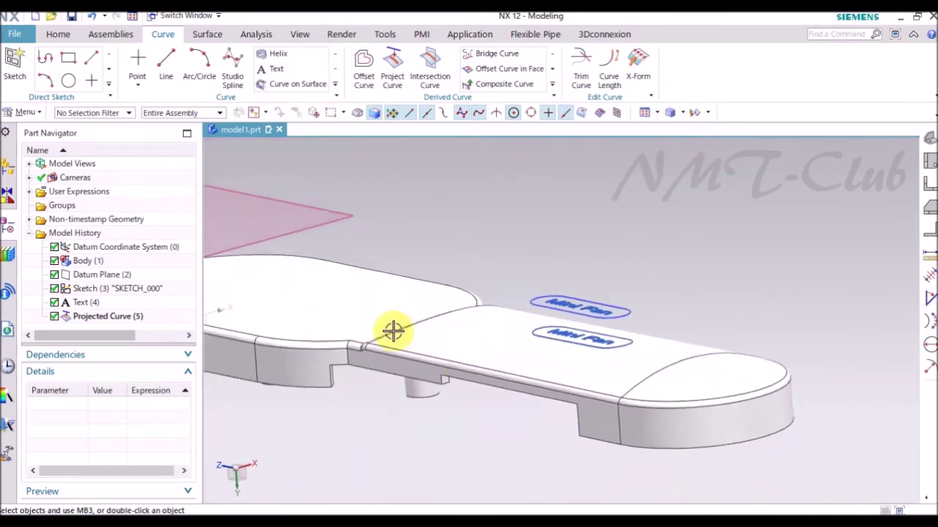
Step: Hide the datum plane, sketch and text features
left_click(98, 276)
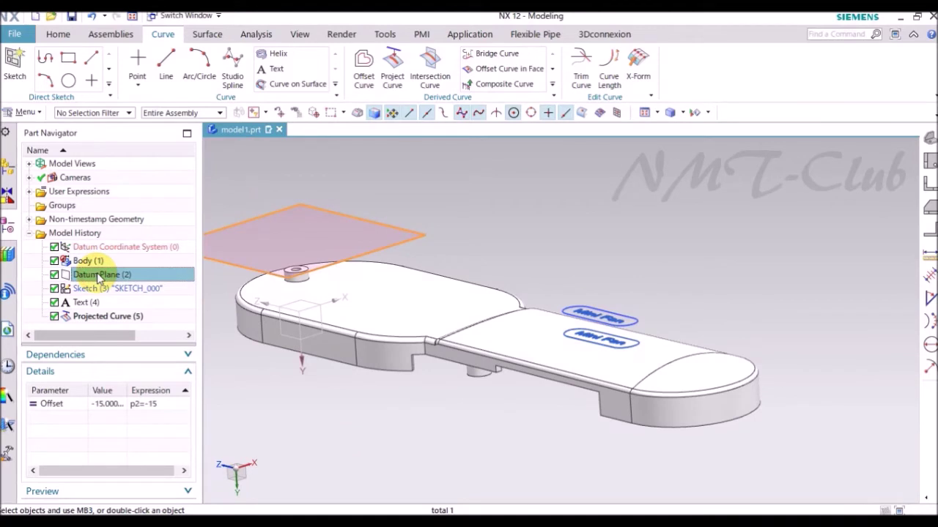
left_click(86, 303, "shift")
right_click(86, 303)
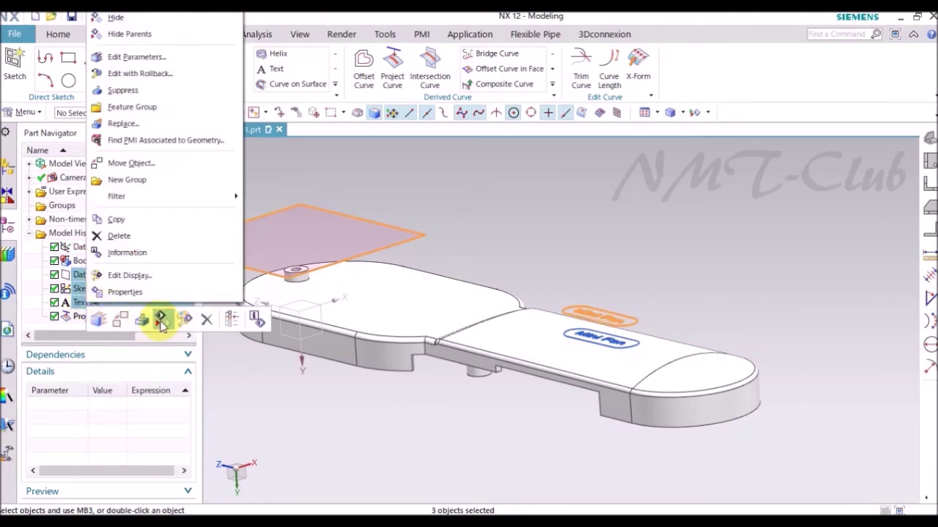
left_click(161, 321)
middle_click_drag(470, 440, 429, 393)
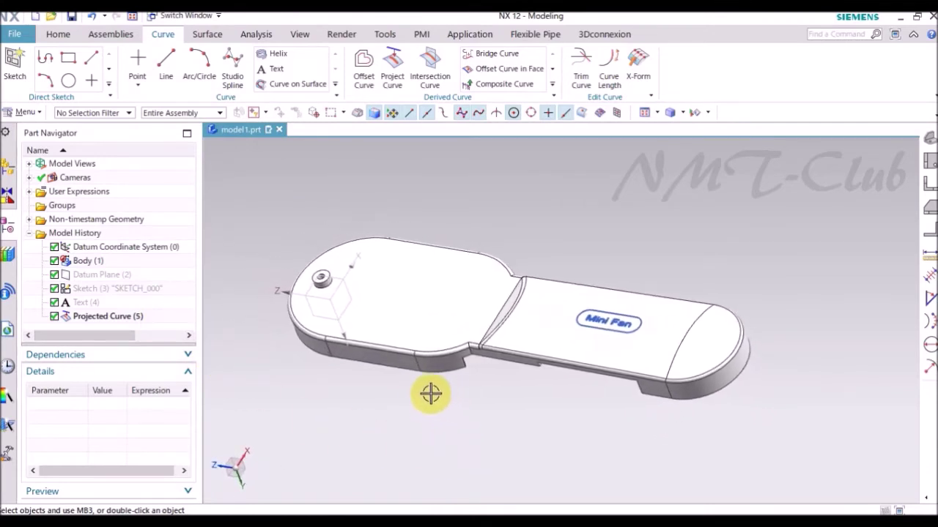
Step: Copy and paste the handle's top face as a separate sheet using the Face filter
left_click(86, 113)
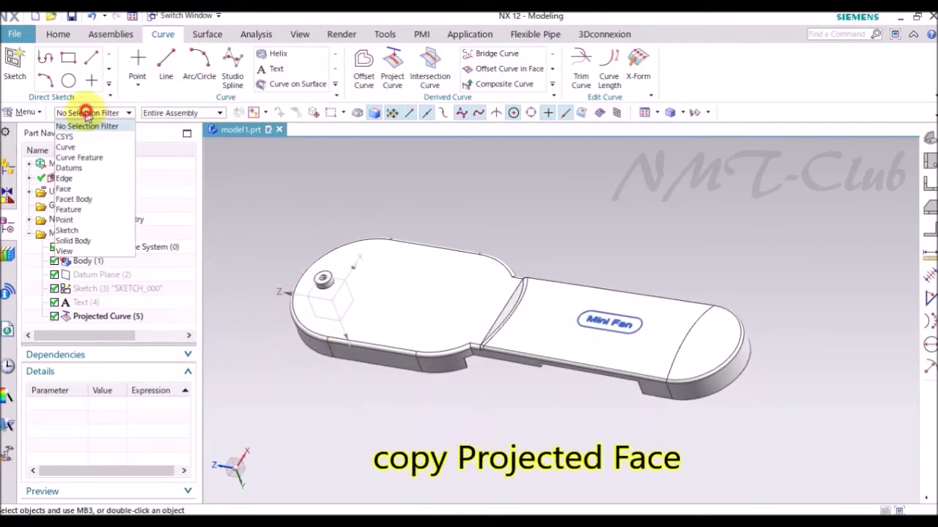
left_click(91, 190)
left_click(548, 291)
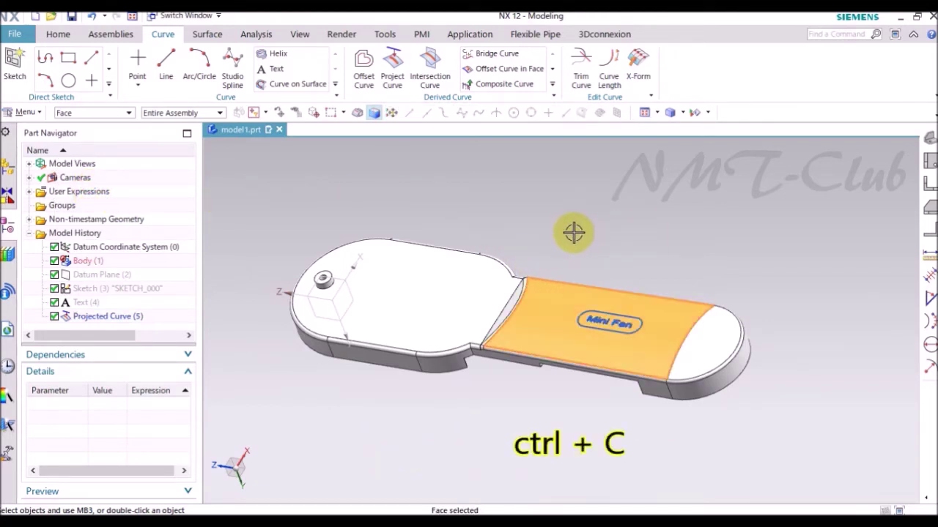
key("ctrl+c")
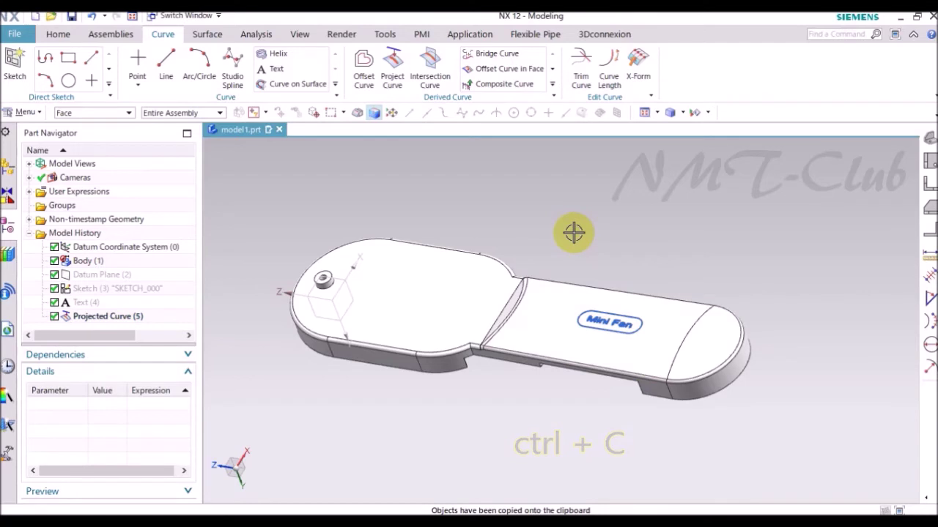
key("ctrl+v")
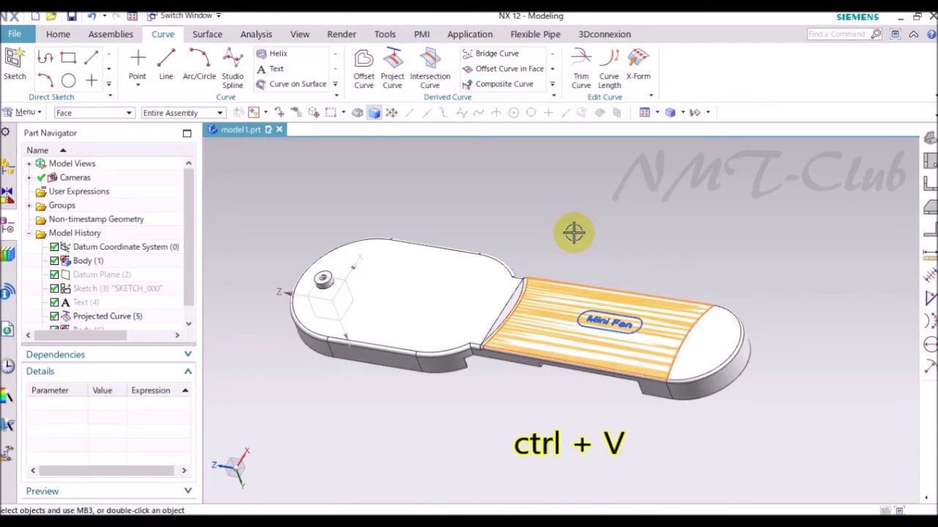
Step: Hide all solid bodies so only the pasted sheet remains visible
left_click(696, 118)
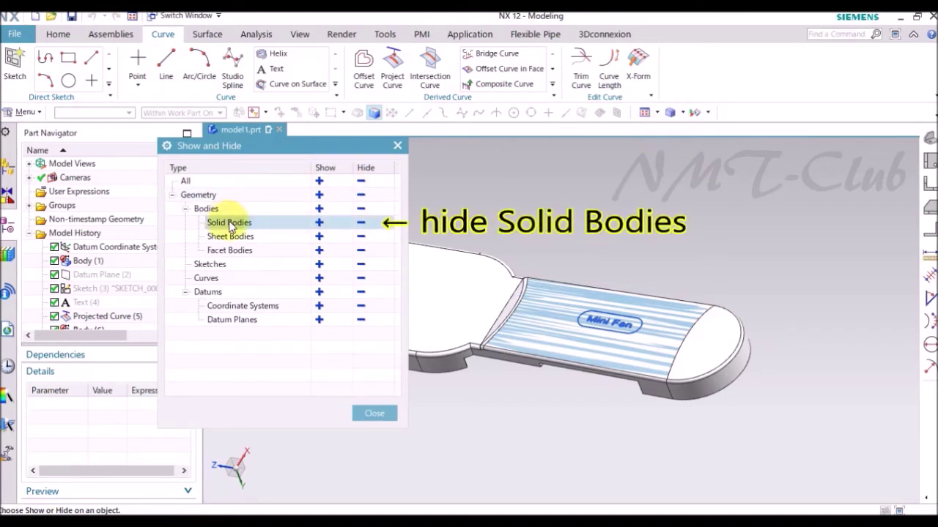
left_click(361, 224)
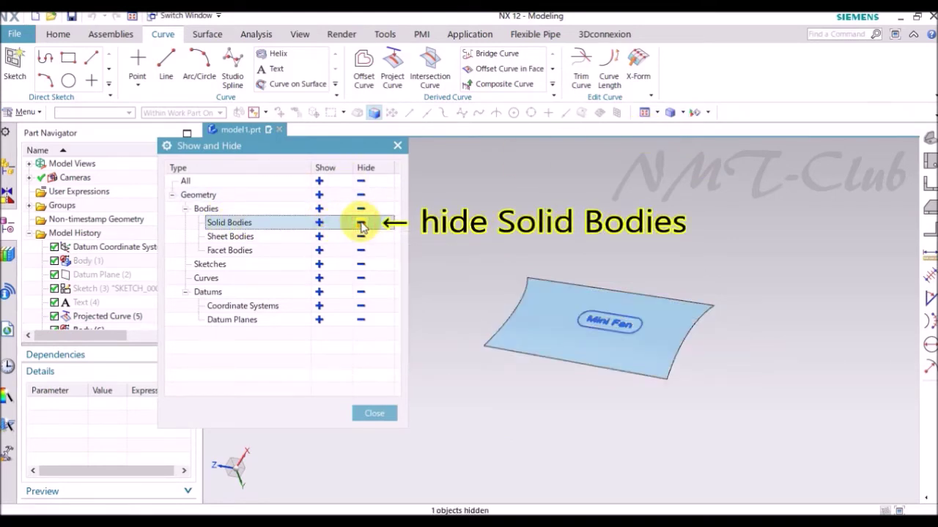
left_click(374, 413)
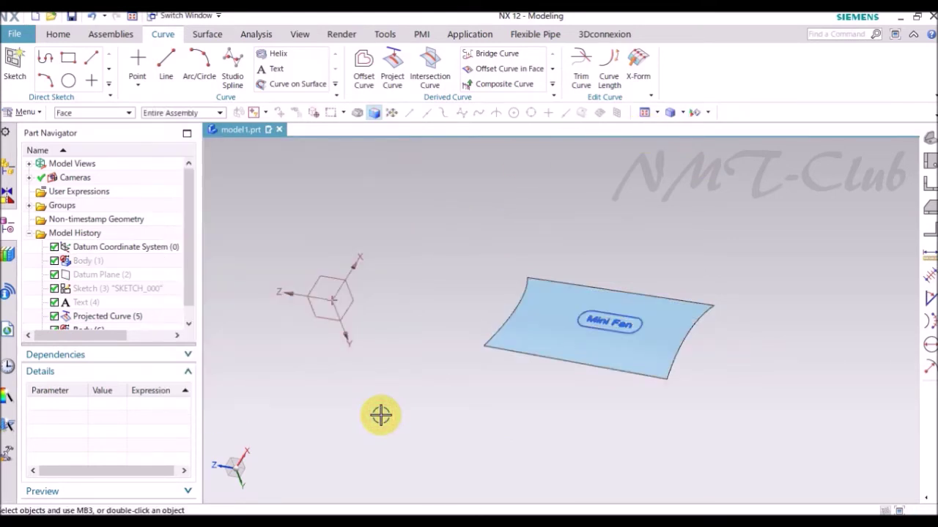
left_click(207, 34)
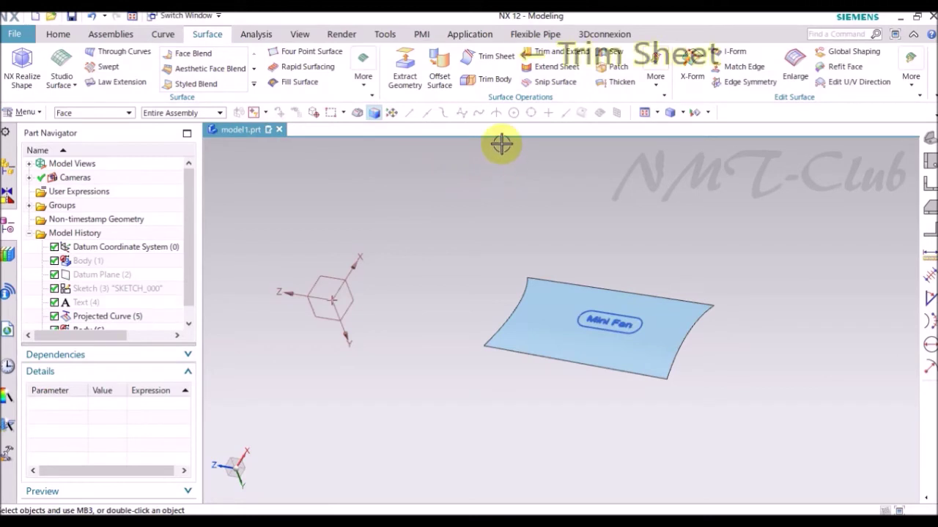
left_click(488, 60)
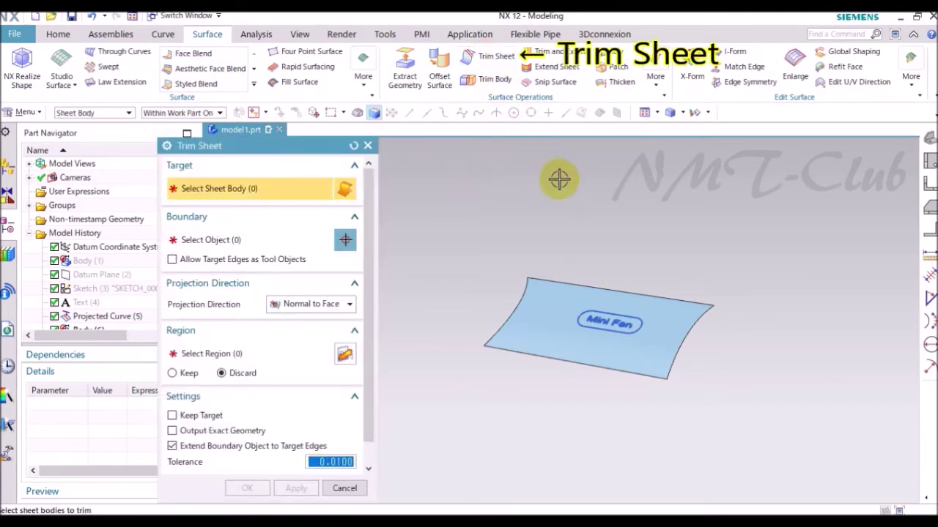
Step: Trim the pasted sheet with the rounded slot outline as boundary, discarding the outer region
middle_click_drag(627, 247, 666, 352)
left_click(660, 347)
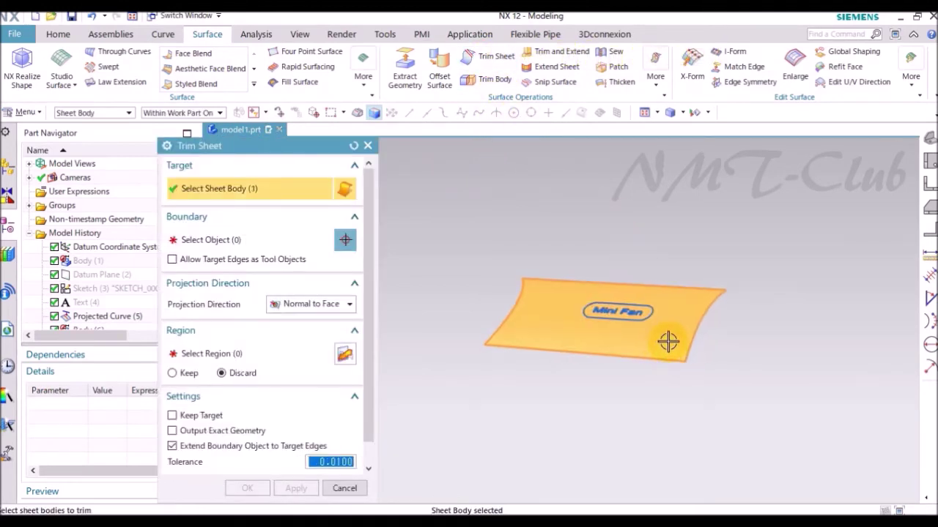
scroll(672, 349, "up", 2)
scroll(669, 362, "up", 2)
scroll(638, 371, "up", 3)
scroll(612, 375, "up", 2)
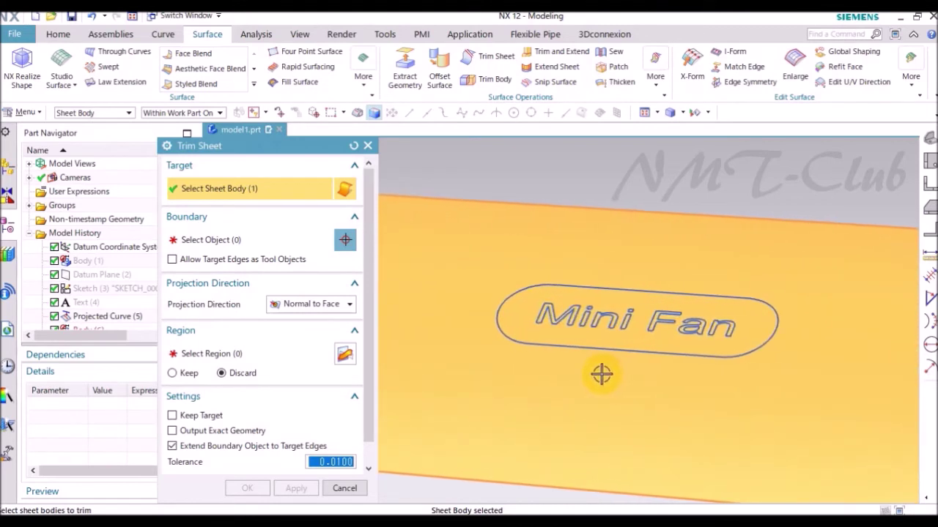
left_click(201, 241)
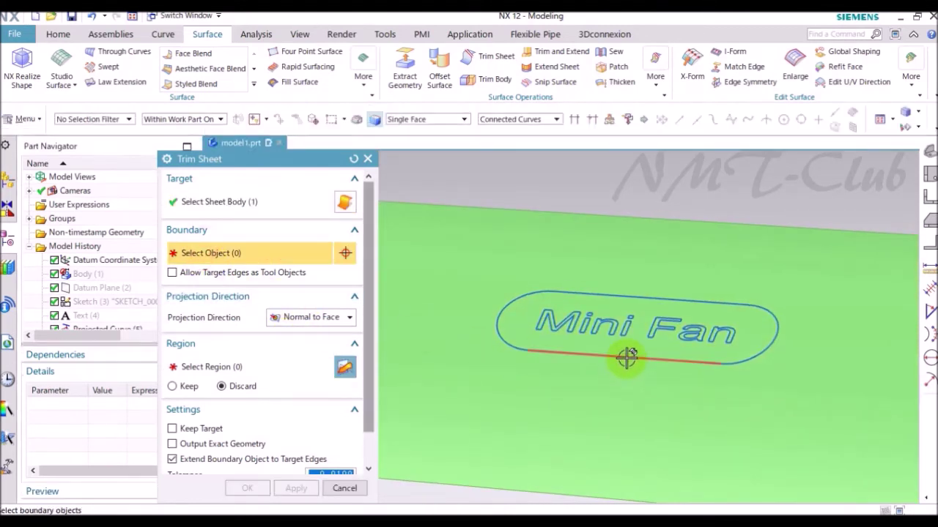
left_click(622, 359)
scroll(440, 410, "down", 1)
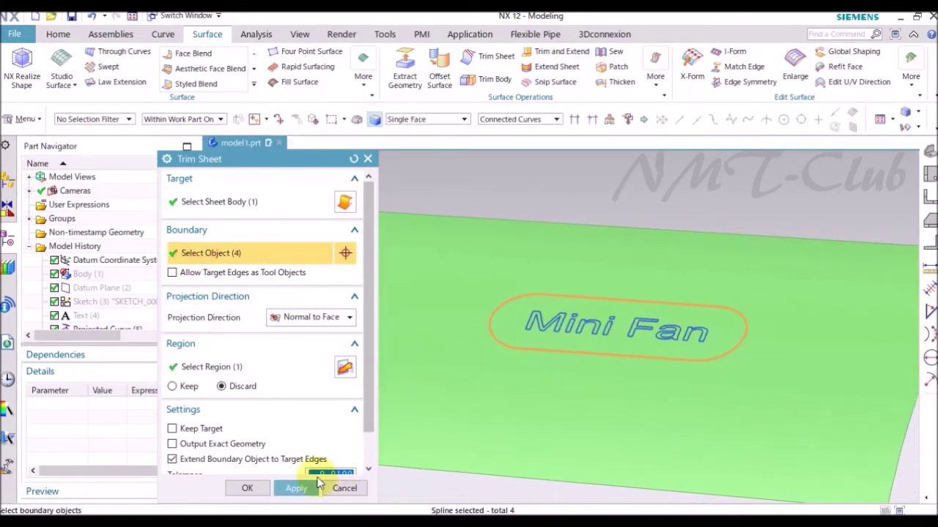
left_click(247, 489)
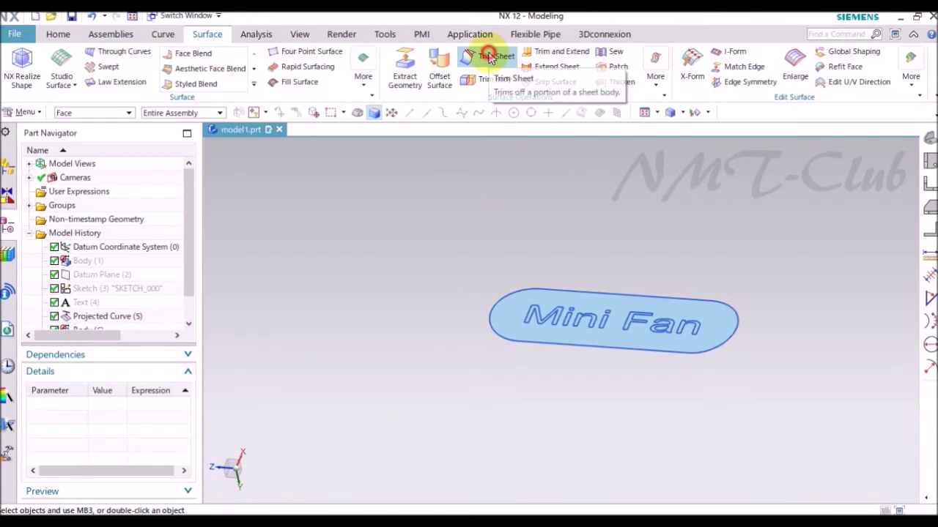
Step: Start a second Trim Sheet with the Mini Fan sheet as target and the connected-curves selection rule
left_click(489, 58)
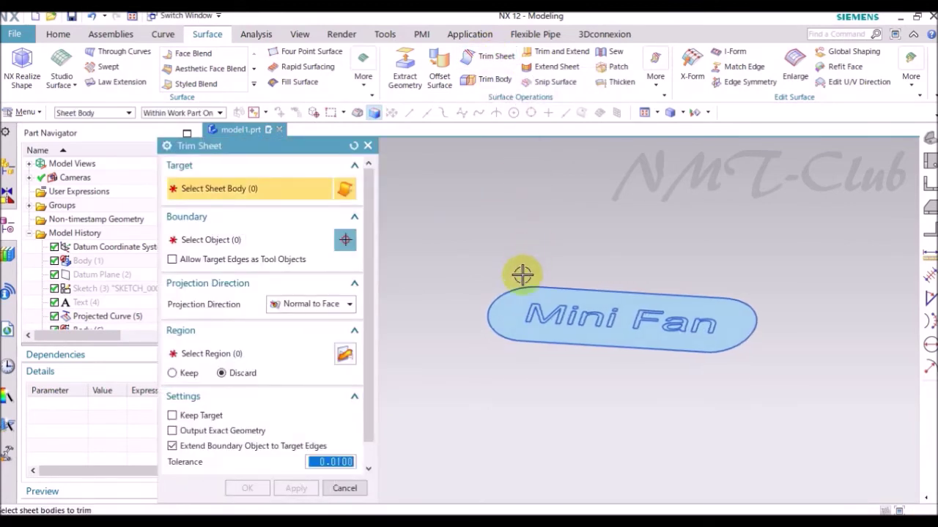
scroll(513, 300, "up", 2)
left_click(506, 317)
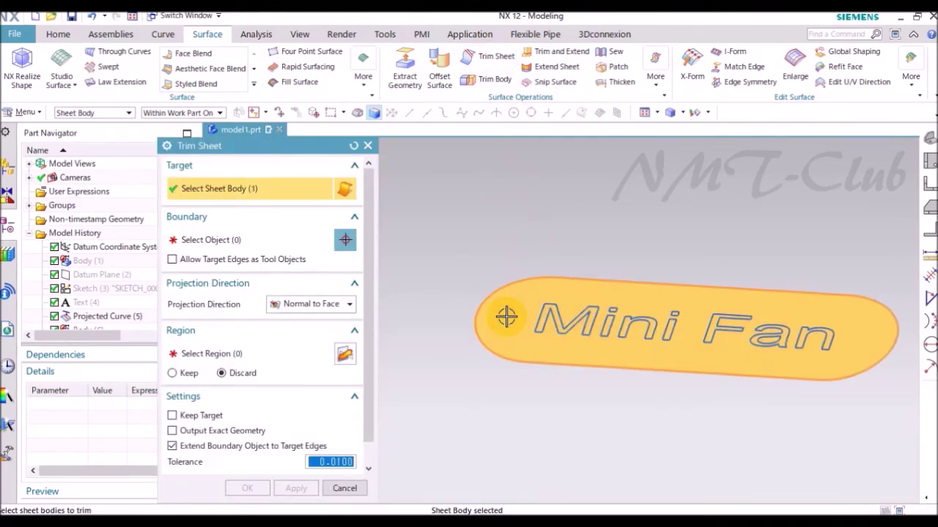
left_click(212, 245)
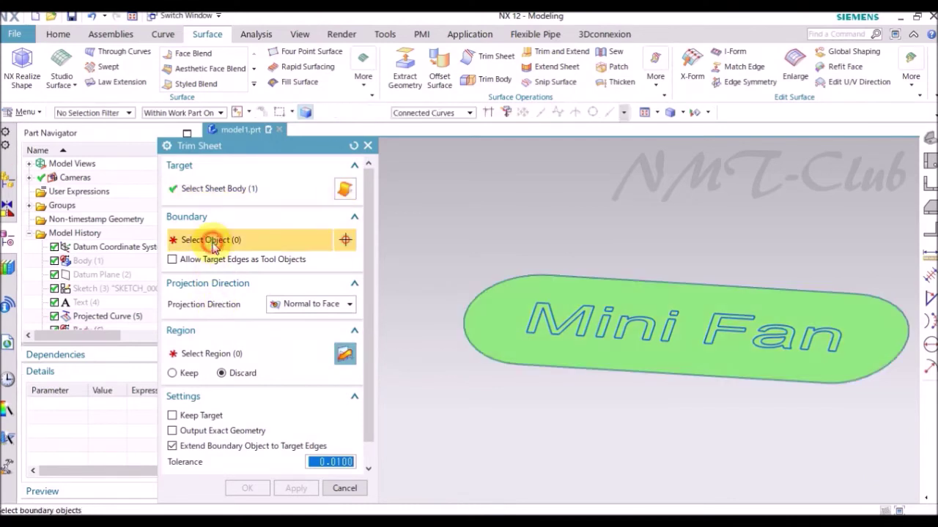
scroll(540, 364, "up", 1)
scroll(544, 360, "up", 1)
scroll(538, 296, "up", 1)
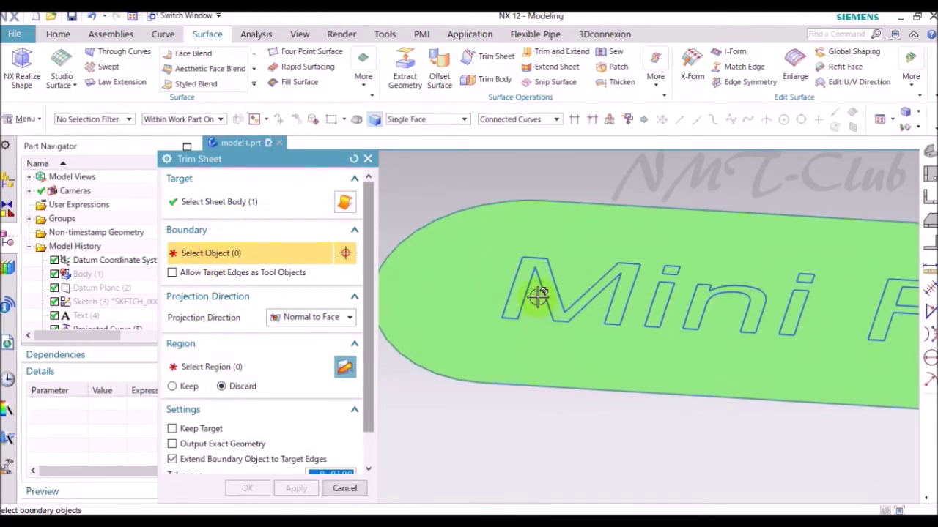
left_click(502, 121)
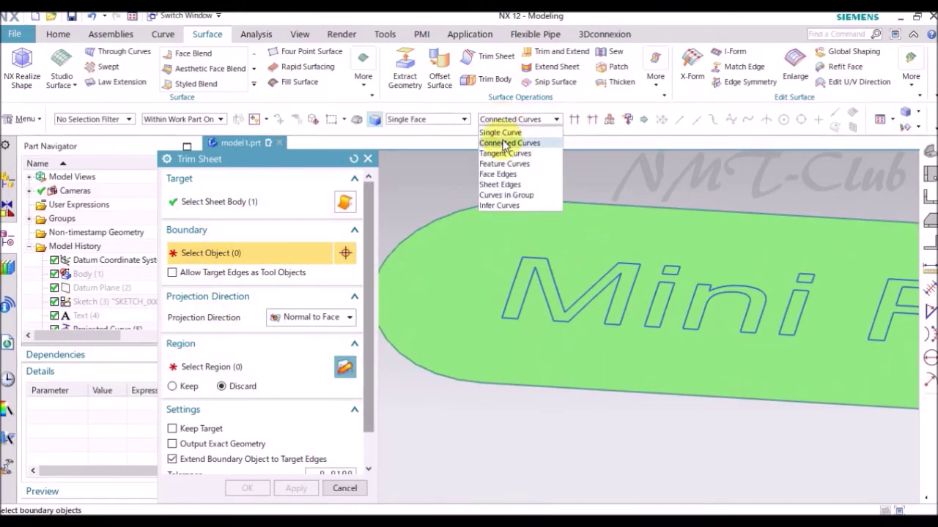
left_click(503, 143)
scroll(570, 320, "up", 2)
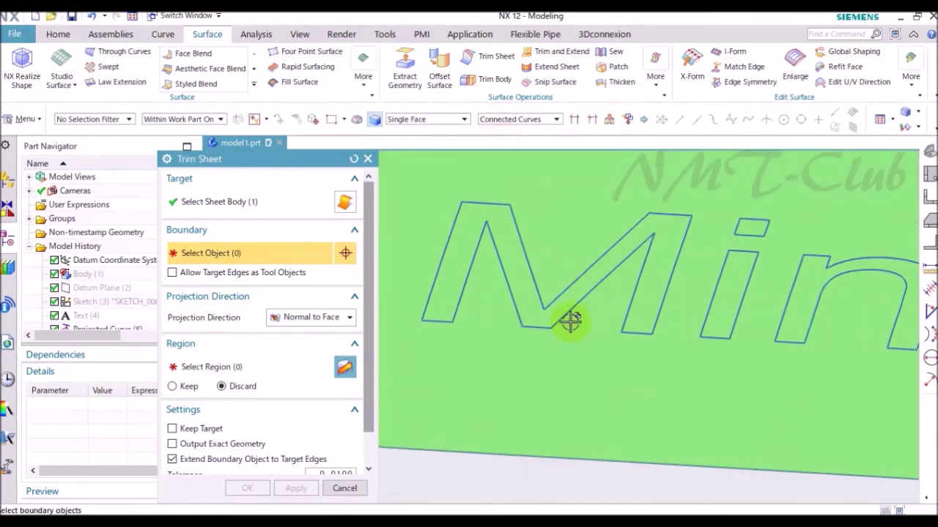
Step: Pick the M, i, n and a letter outlines as boundaries, keep the letter regions, and apply the trim
left_click(527, 336)
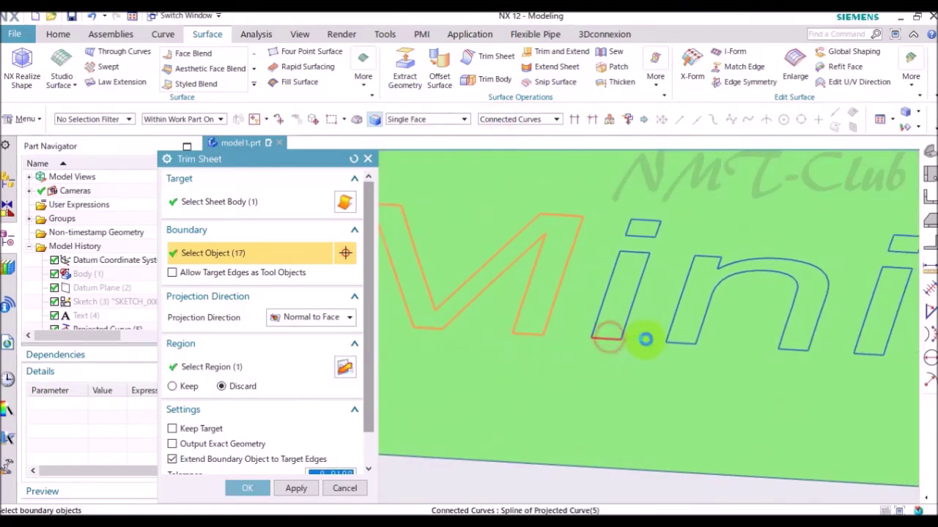
left_click(681, 315)
left_click(605, 320)
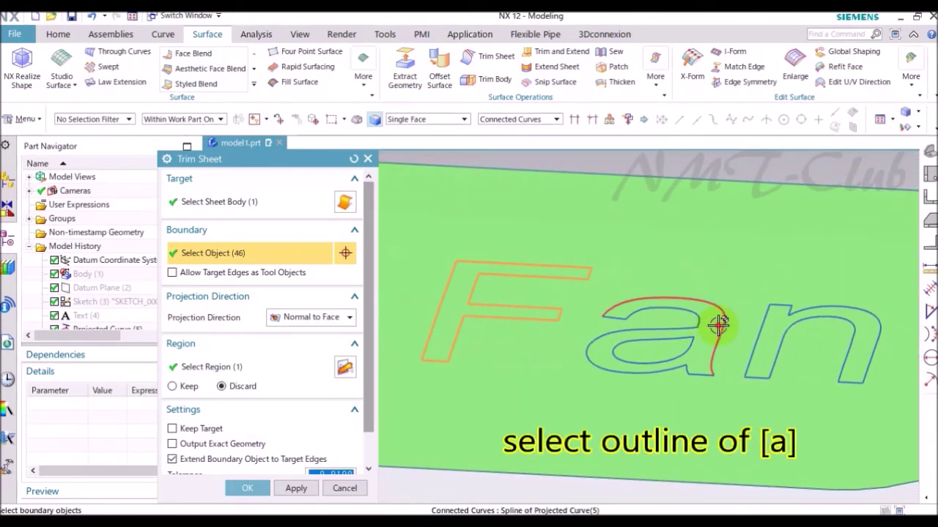
left_click(751, 327)
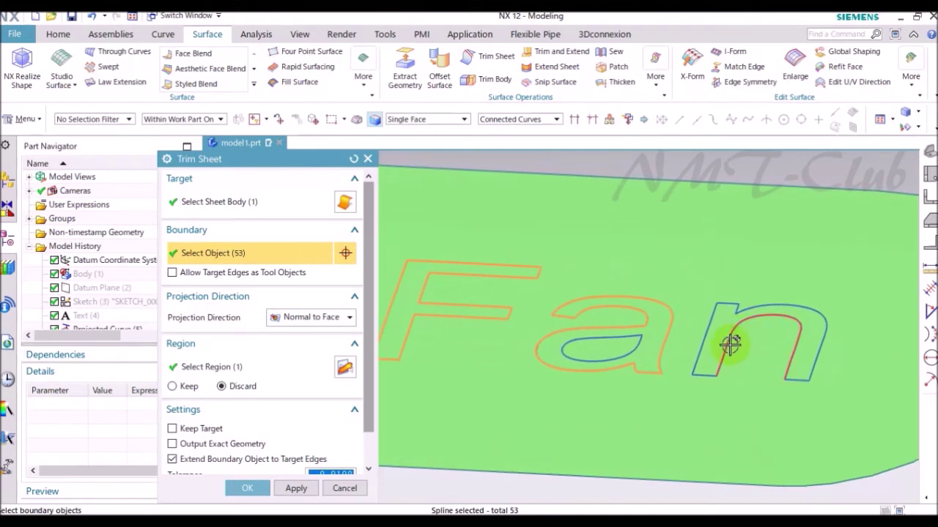
left_click(729, 296)
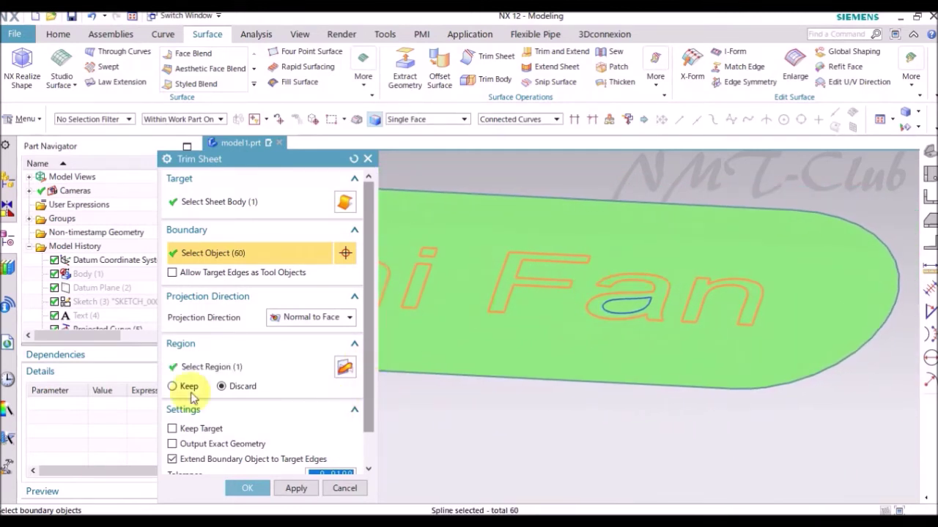
left_click(295, 489)
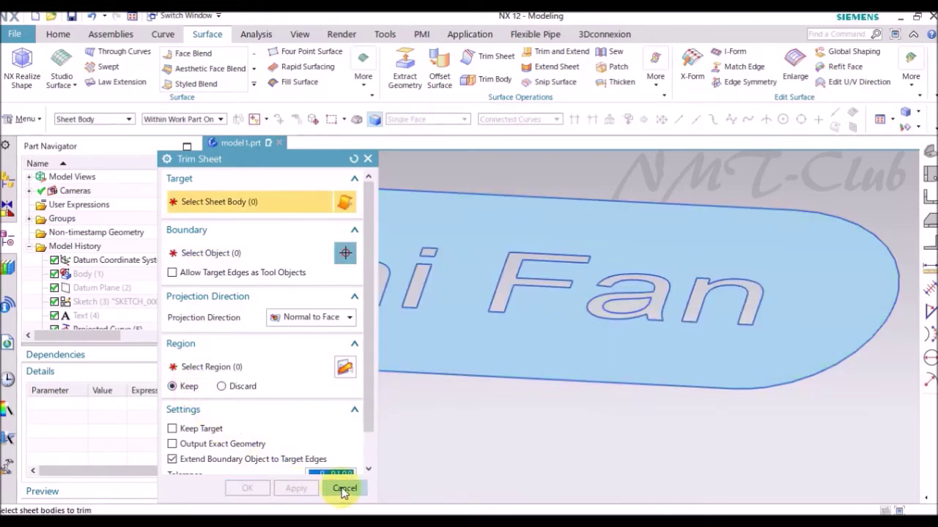
Step: Close the trim, then add a Fill Surface on the a's inner loop with the F edge as shape curve
left_click(344, 489)
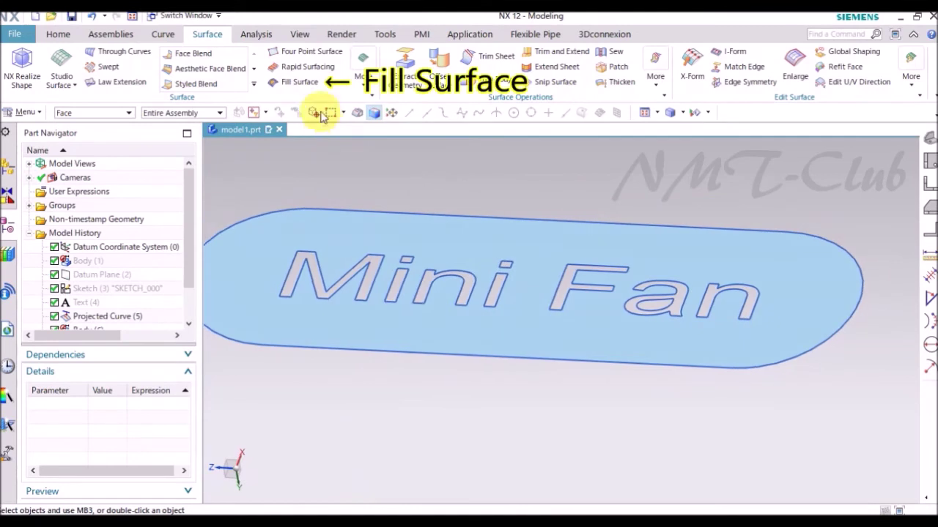
left_click(298, 86)
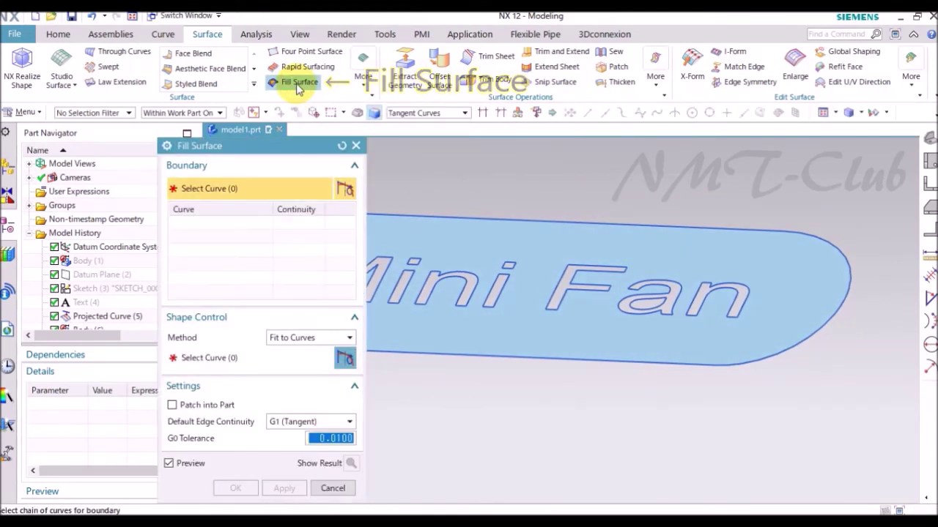
scroll(666, 279, "down", 2)
scroll(683, 379, "down", 2)
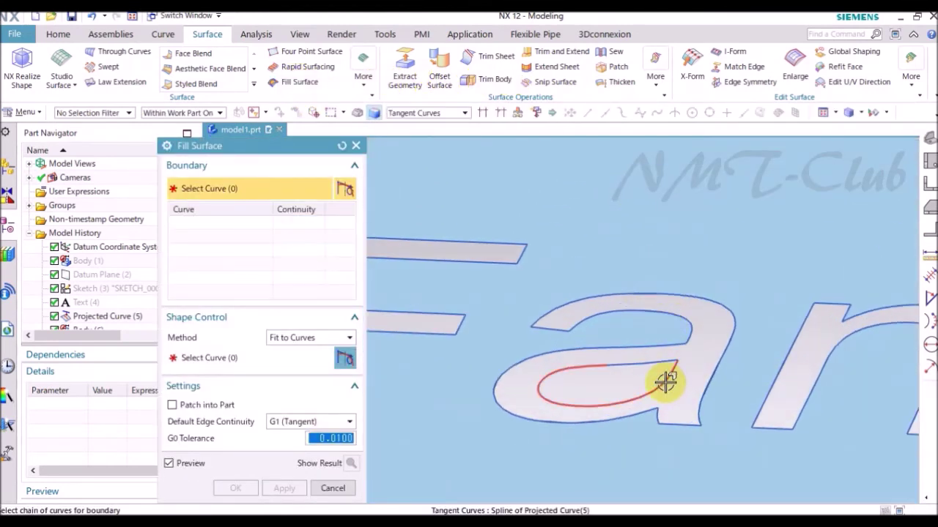
left_click(665, 381)
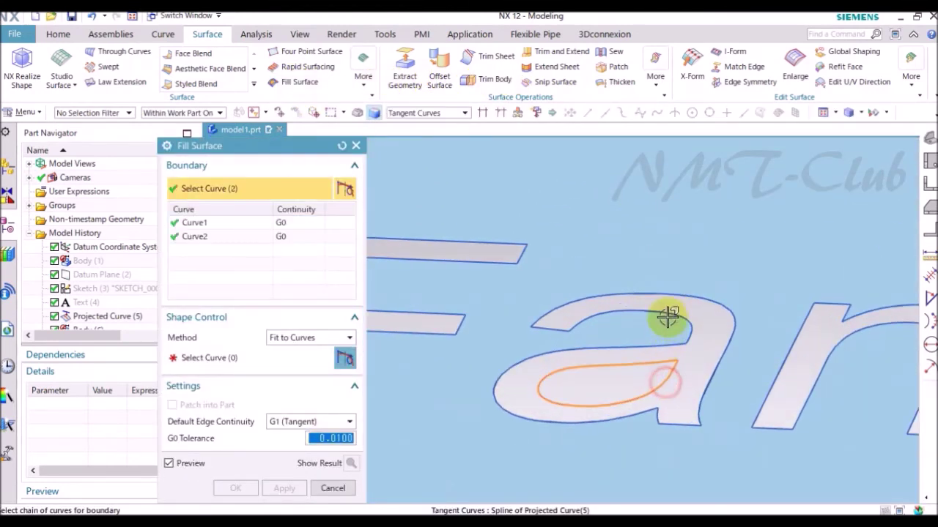
left_click(210, 357)
scroll(638, 324, "up", 2)
scroll(534, 350, "up", 2)
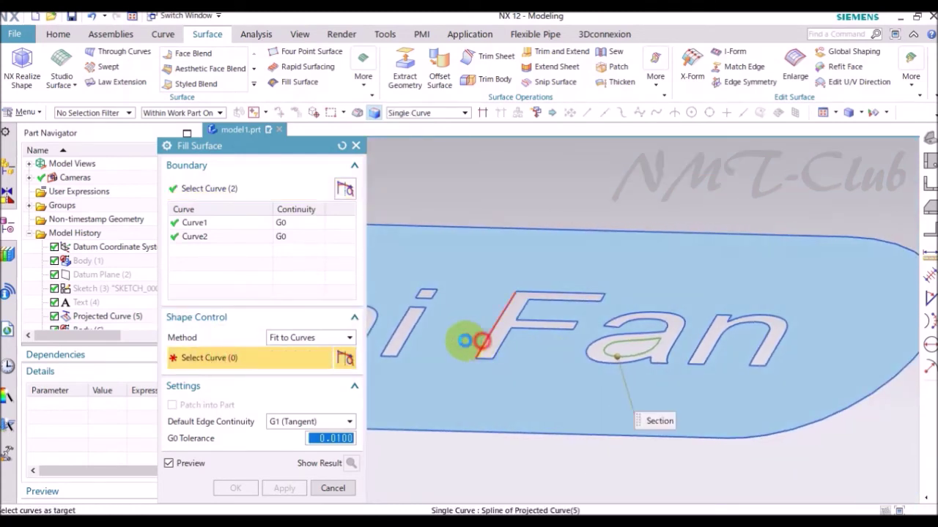
left_click(479, 340)
left_click(247, 495)
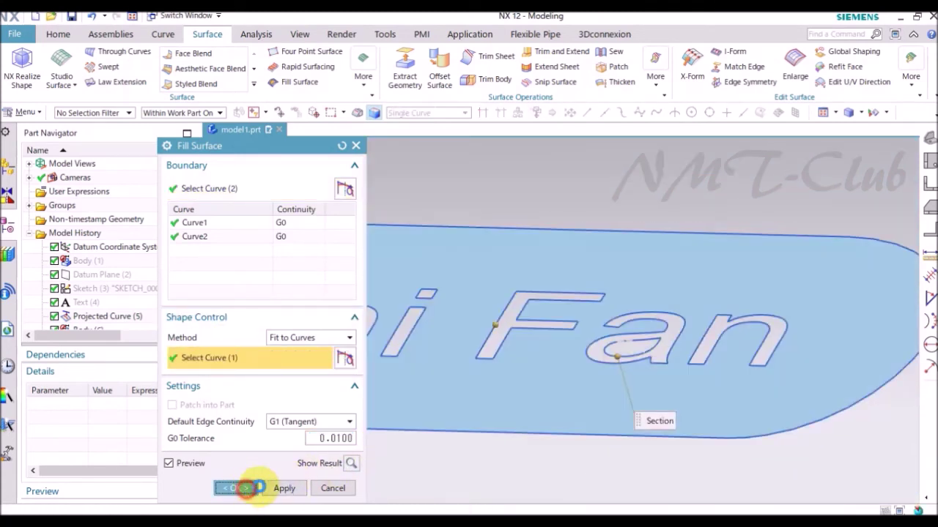
Step: Rotate the view to face the lettering and bring up options for the projected curves
mouse_move(354, 471)
middle_mouse_down()
mouse_move(375, 440)
mouse_move(201, 329)
middle_mouse_up()
scroll(187, 279, "down", 1)
scroll(186, 293, "down", 1)
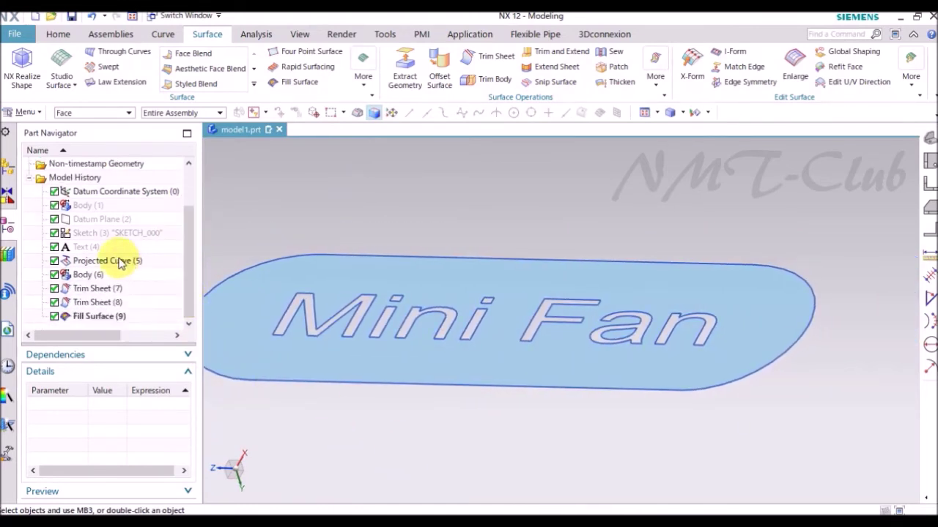
right_click(115, 265)
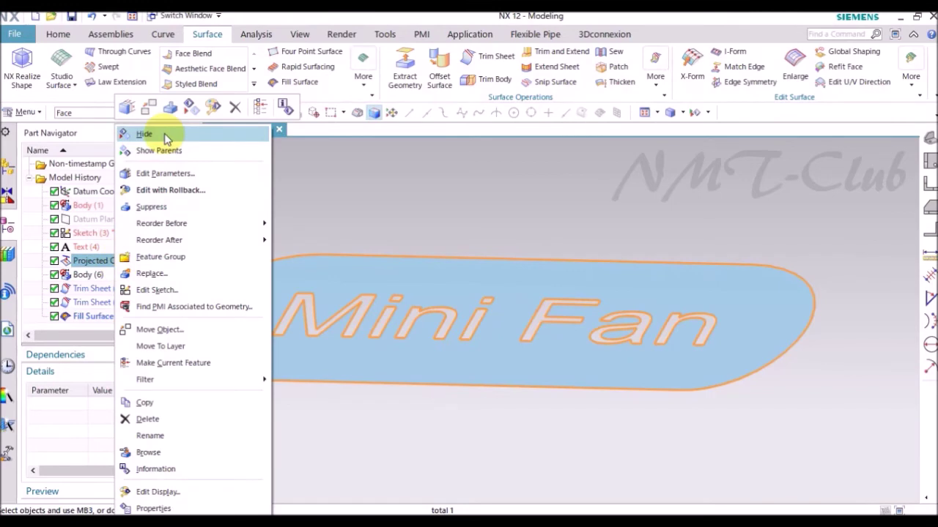
Step: Hide the projected letter curves and thicken the lettering sheet
left_click(164, 134)
middle_click_drag(272, 293, 607, 142)
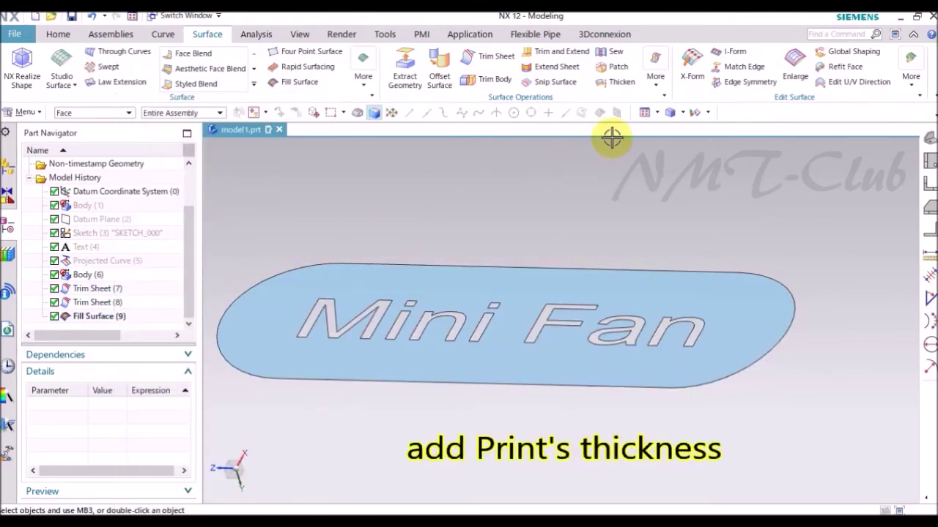
left_click(605, 82)
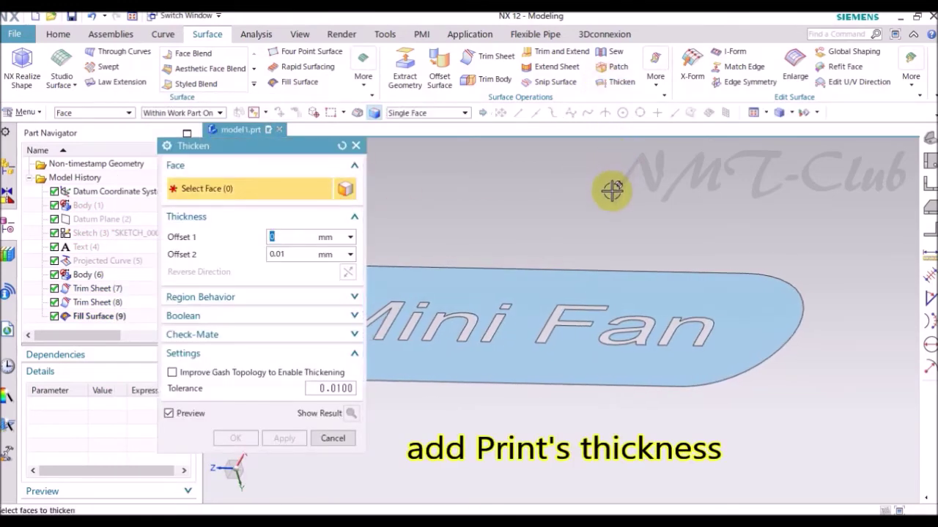
left_click(557, 210)
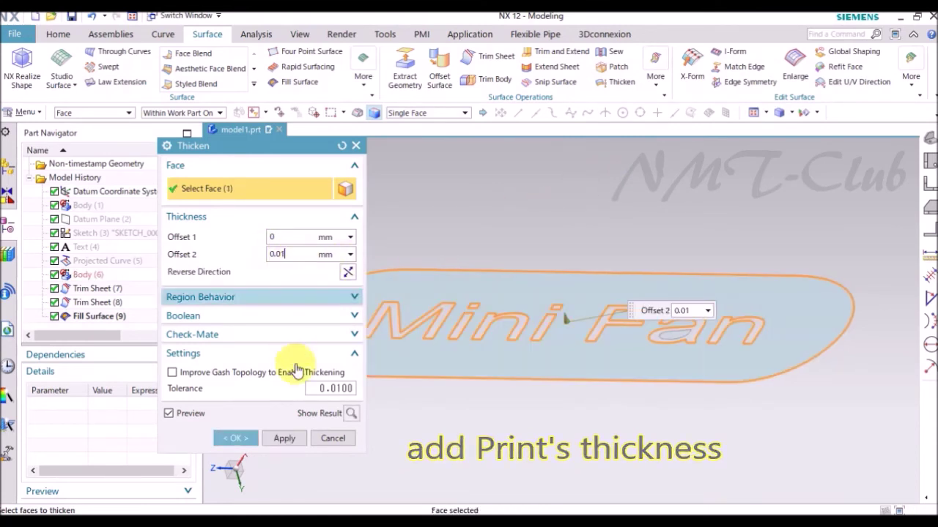
left_click(235, 438)
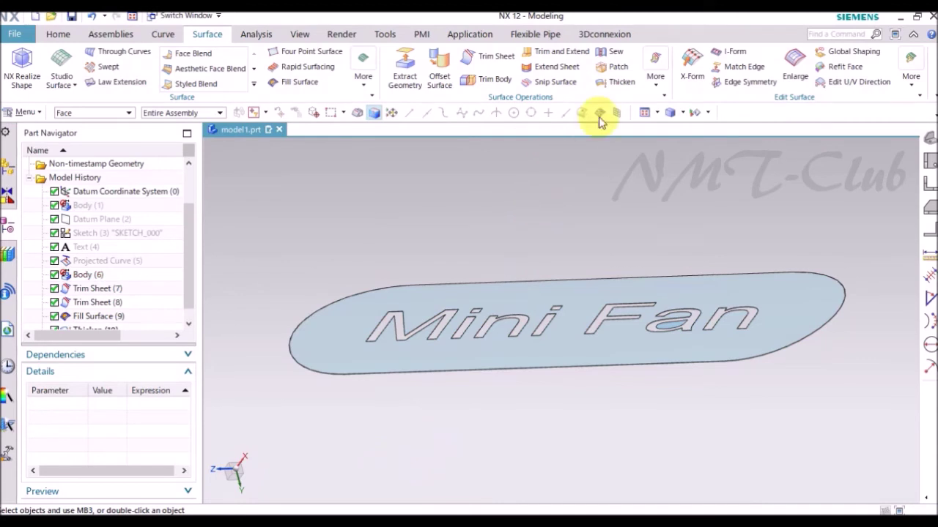
Step: Thicken the fill surface inside the a with a second offset of 0.01 mm
left_click(612, 85)
middle_click_drag(684, 216, 693, 284)
scroll(693, 284, "up", 3)
scroll(680, 315, "up", 3)
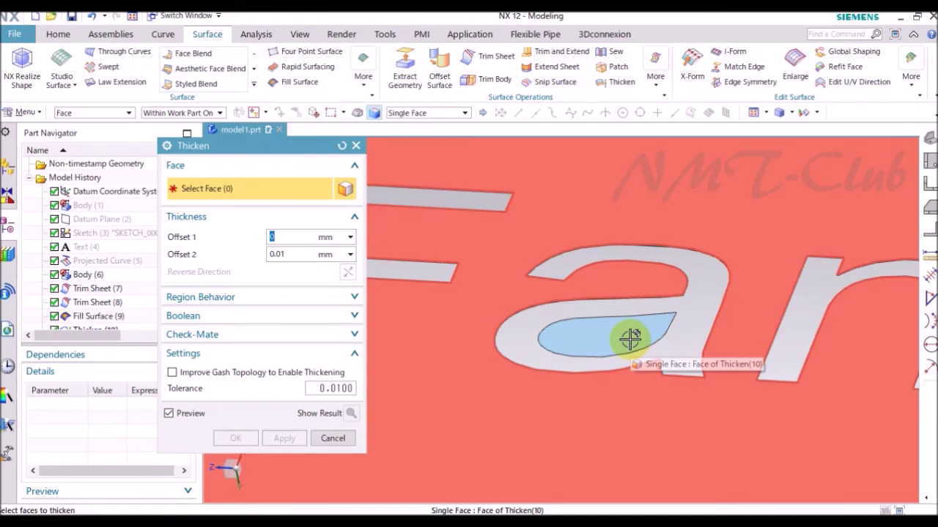
left_click(630, 339)
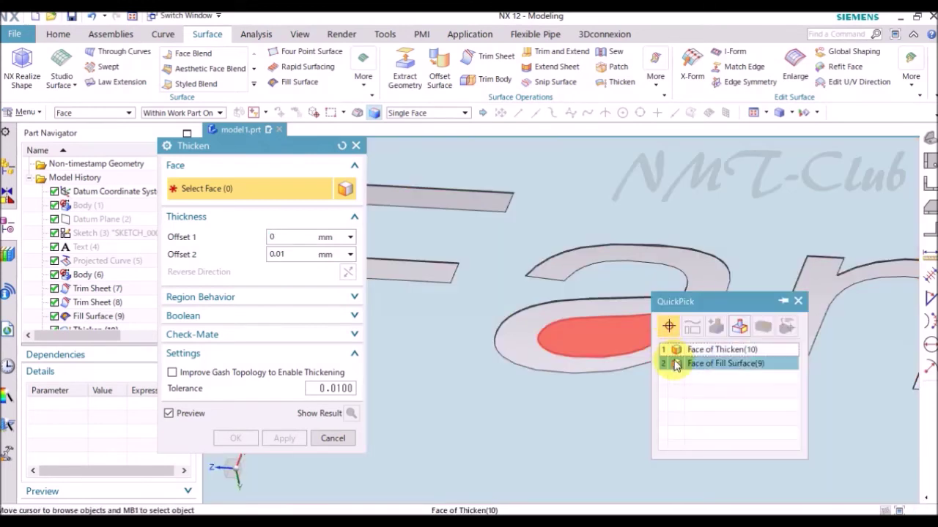
left_click(672, 364)
left_click(298, 255)
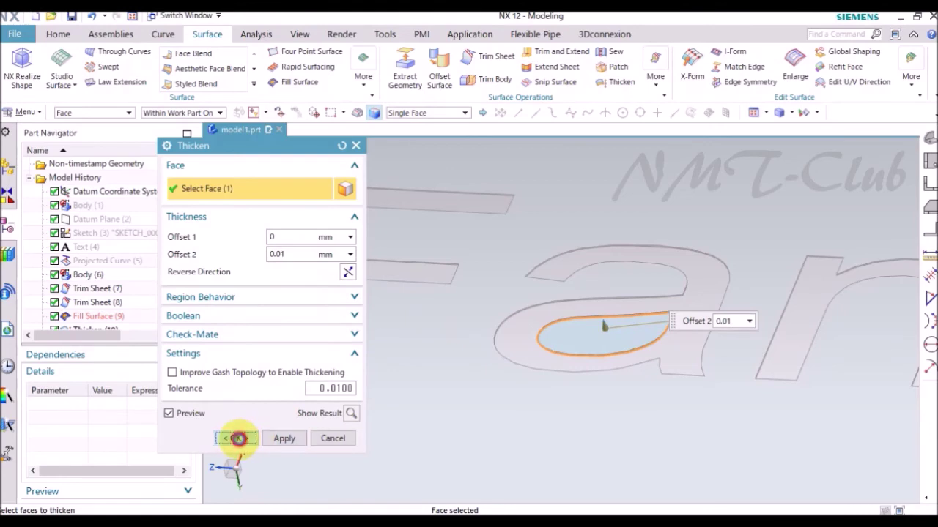
left_click(237, 438)
mouse_move(329, 395)
middle_mouse_down()
mouse_move(416, 308)
mouse_move(462, 189)
middle_mouse_up()
key("ctrl+j")
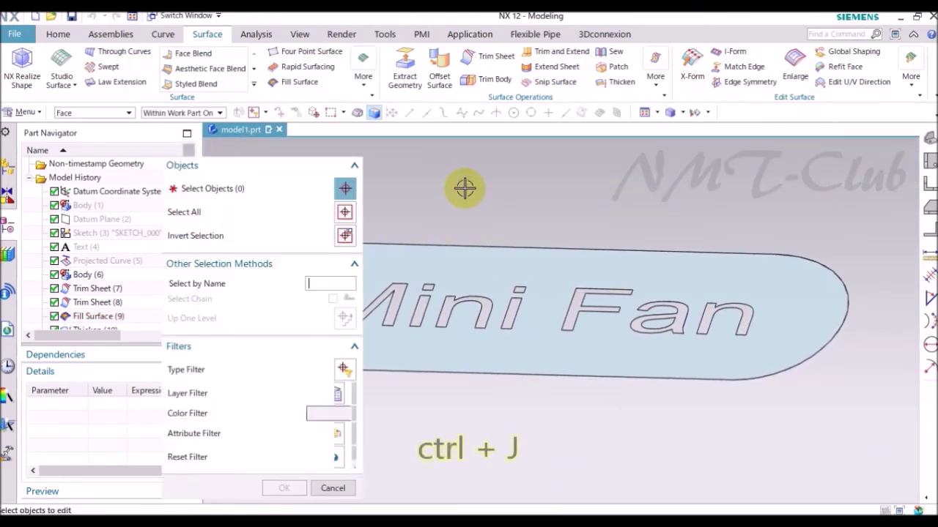
Step: Box-select the whole Mini Fan plate and set its colour to Black with 0.18 mm line width
scroll(559, 212, "up", 3)
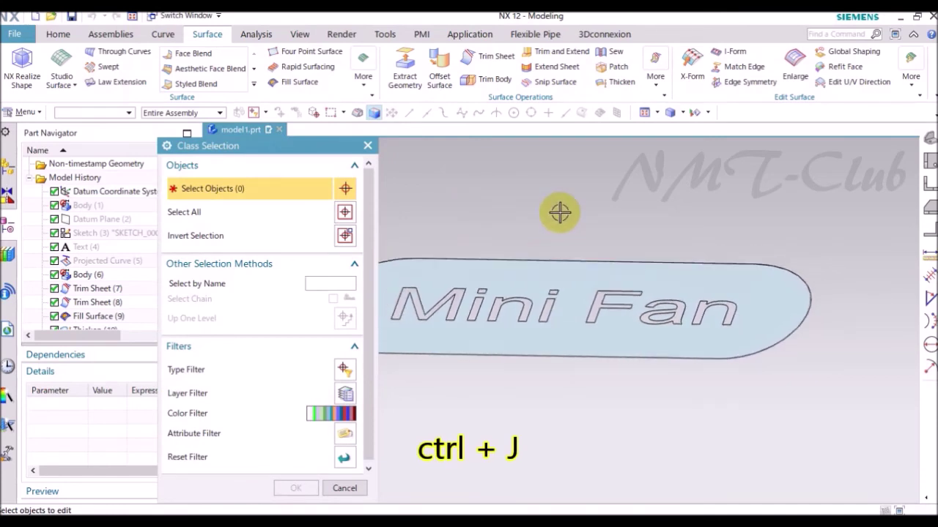
mouse_move(415, 277)
left_mouse_down()
mouse_move(528, 356)
mouse_move(753, 373)
left_mouse_up()
middle_click(535, 249)
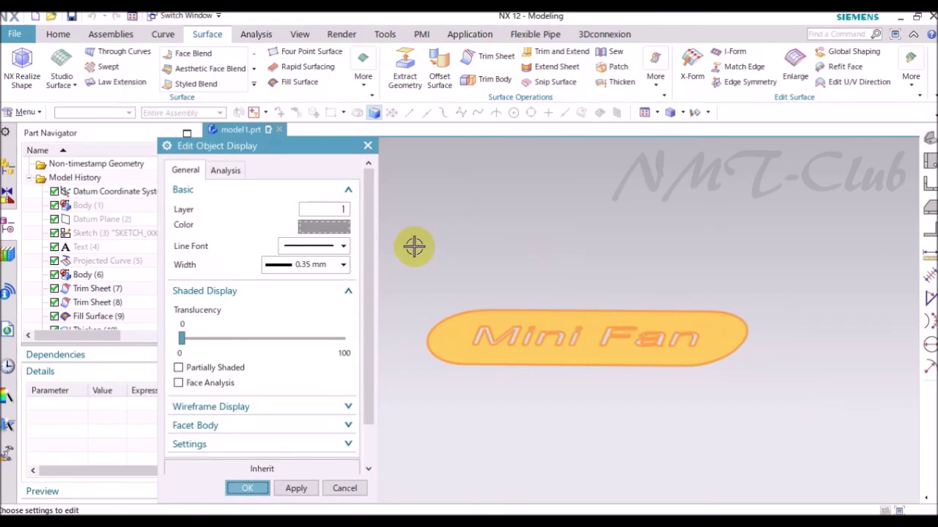
left_click(339, 265)
left_click(306, 309)
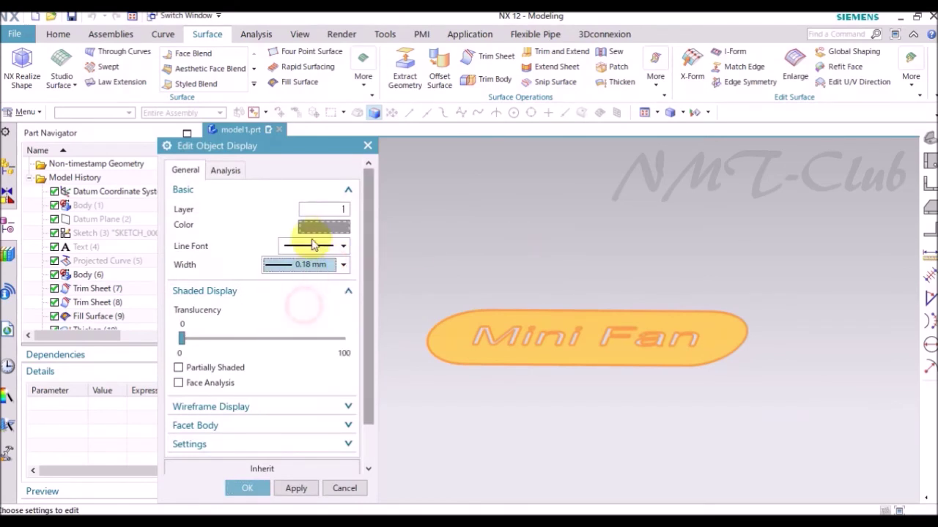
left_click(315, 225)
left_click(193, 235)
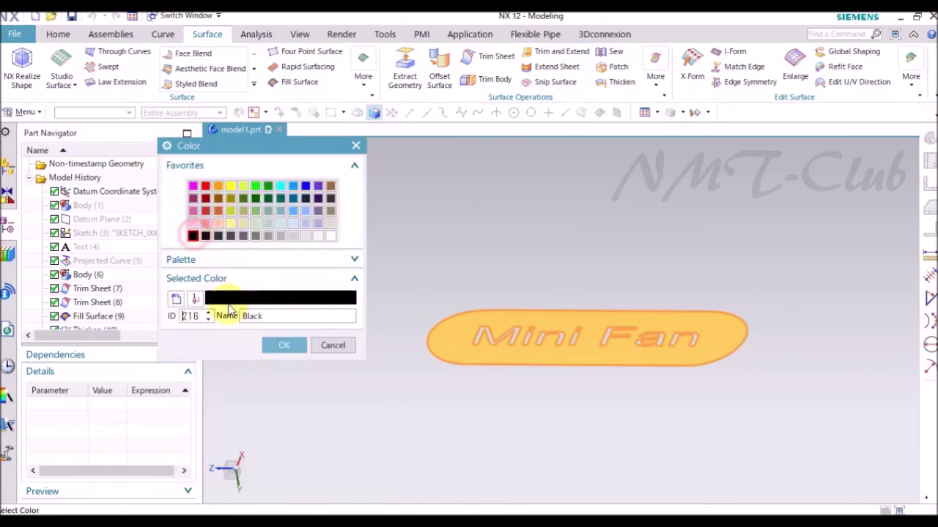
left_click(278, 347)
left_click(247, 487)
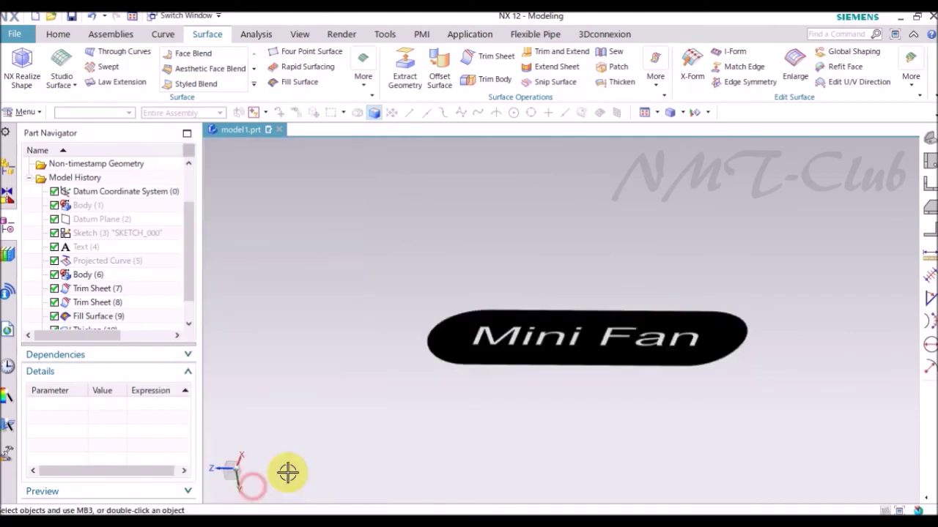
mouse_move(487, 450)
middle_mouse_down()
mouse_move(503, 450)
mouse_move(640, 256)
mouse_move(703, 141)
middle_mouse_up()
Step: Make all solid bodies visible again so the handle appears beneath the black Mini Fan plate
left_click(693, 114)
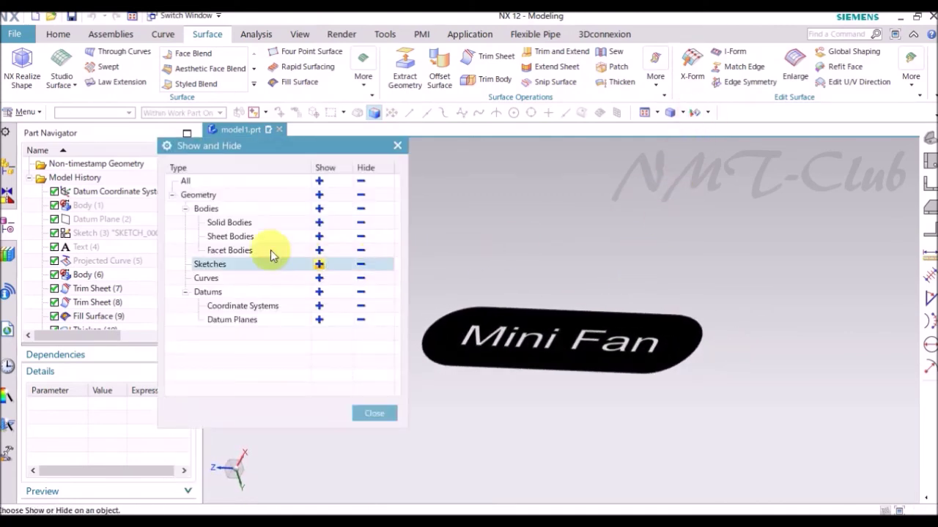
left_click(319, 224)
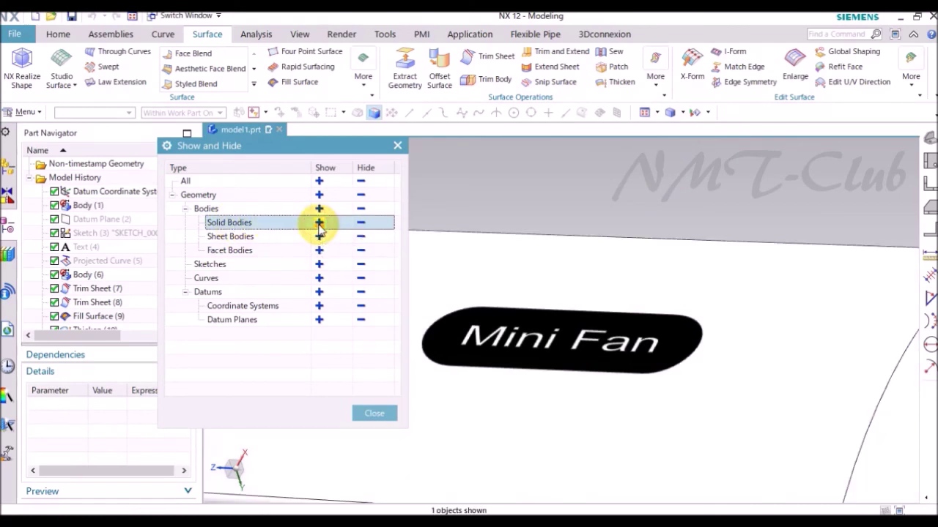
left_click(374, 414)
middle_click_drag(513, 293, 865, 187)
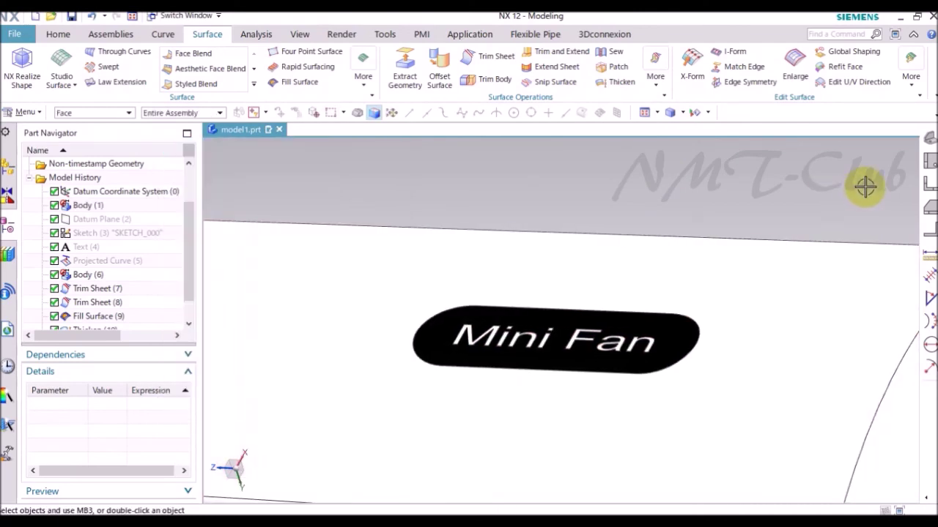